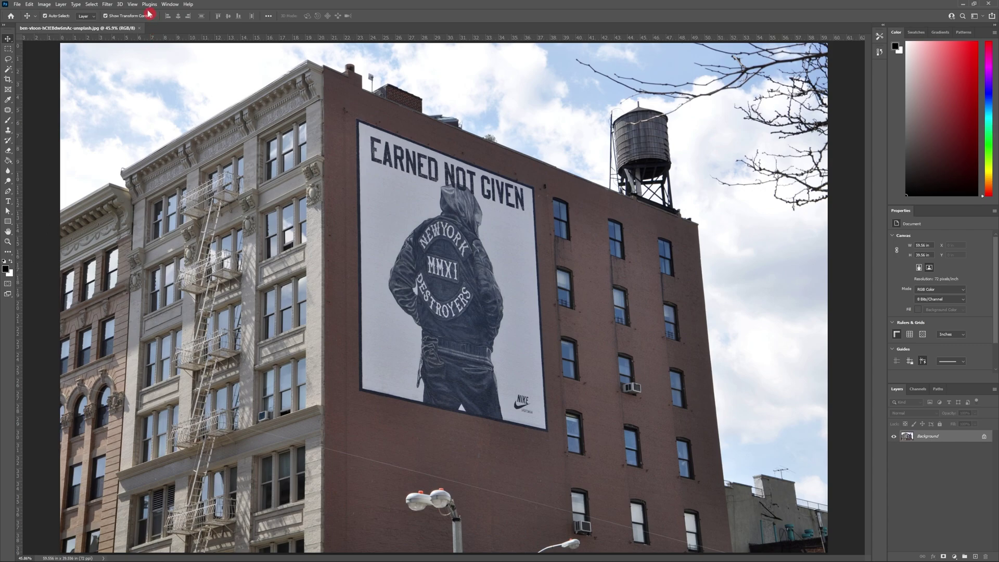
# Open the Vanishing Point filter and create a perspective plane fitted to the four corners of the wall poster.
pyautogui.click(107, 6)
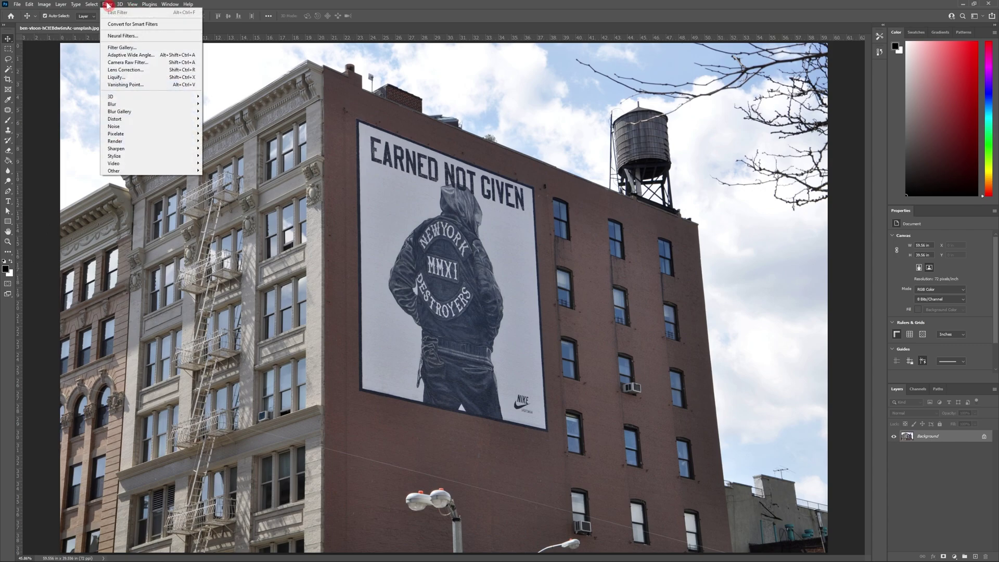
pyautogui.click(136, 85)
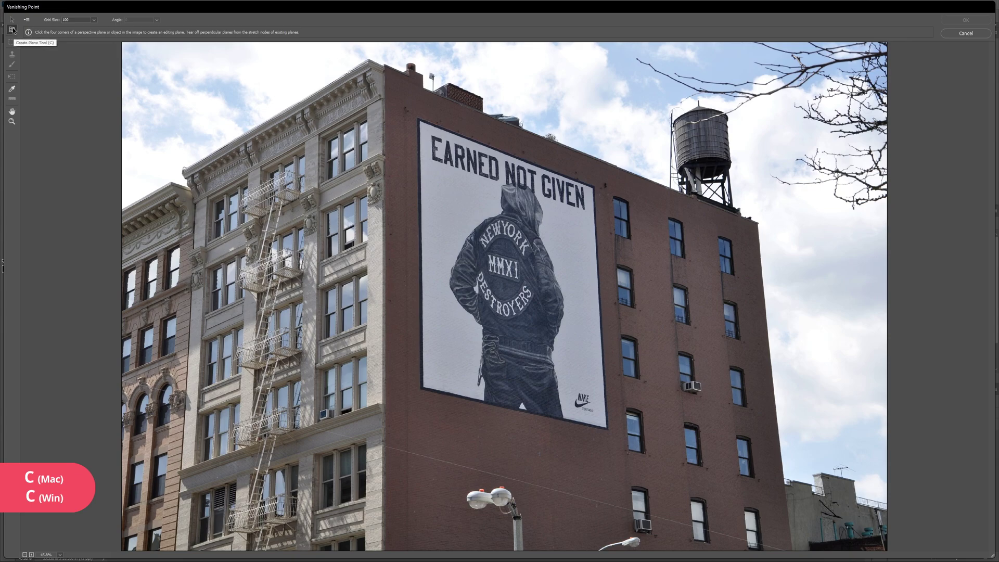
pyautogui.click(417, 117)
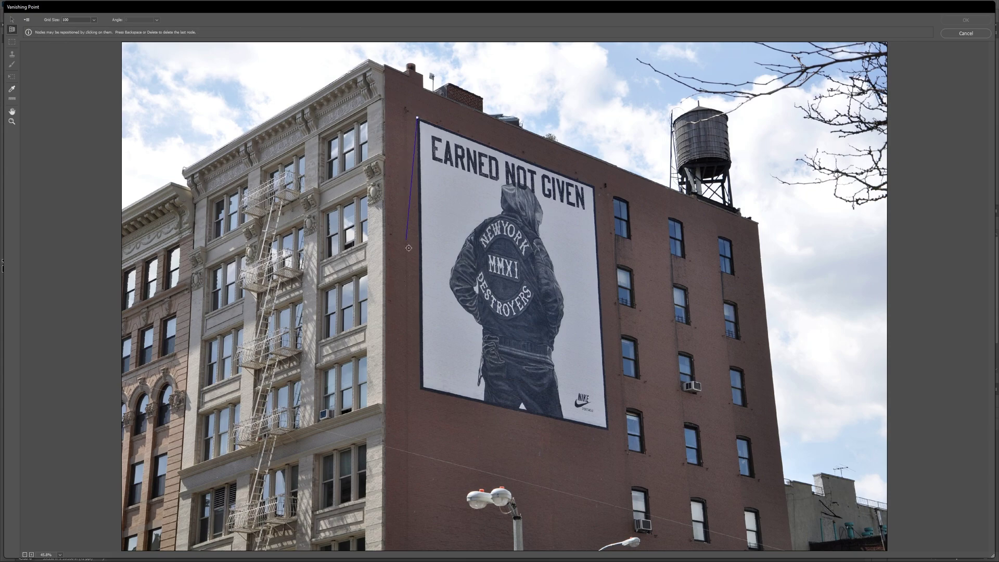
pyautogui.click(420, 389)
pyautogui.click(609, 430)
pyautogui.click(595, 186)
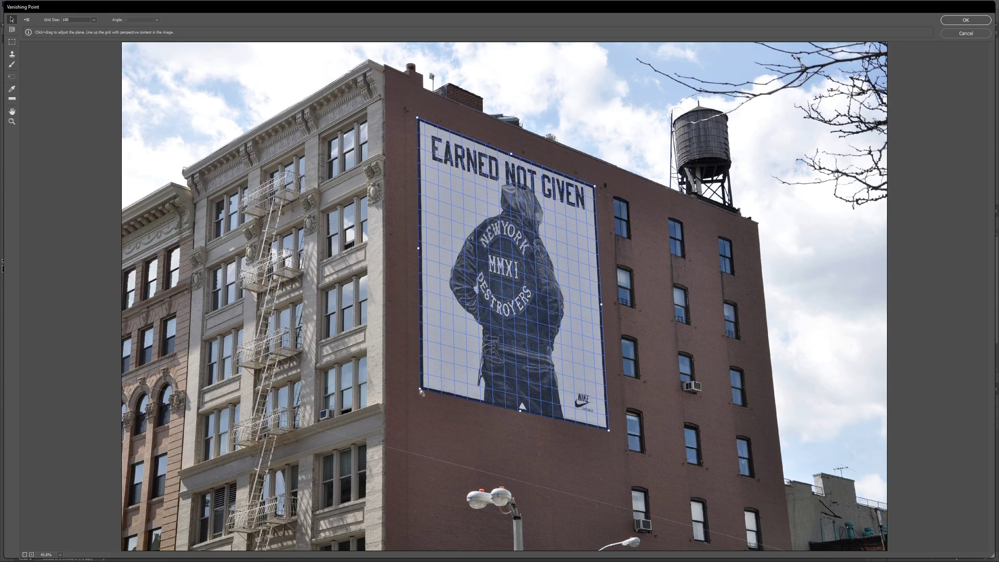
pyautogui.moveTo(420, 391)
pyautogui.mouseDown()
pyautogui.moveTo(421, 342)
pyautogui.moveTo(386, 339)
pyautogui.moveTo(421, 389)
pyautogui.mouseUp()
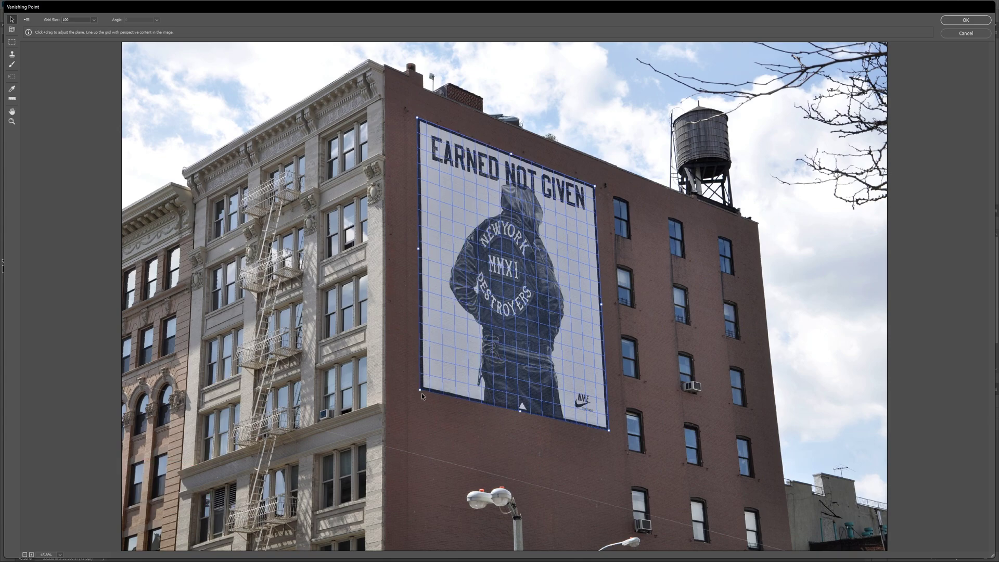
# Extend the perspective plane beyond the poster to the brick wall's roofline, left corner and lower image edge, and just past the poster's right side.
pyautogui.moveTo(601, 304); pyautogui.dragTo(619, 309)
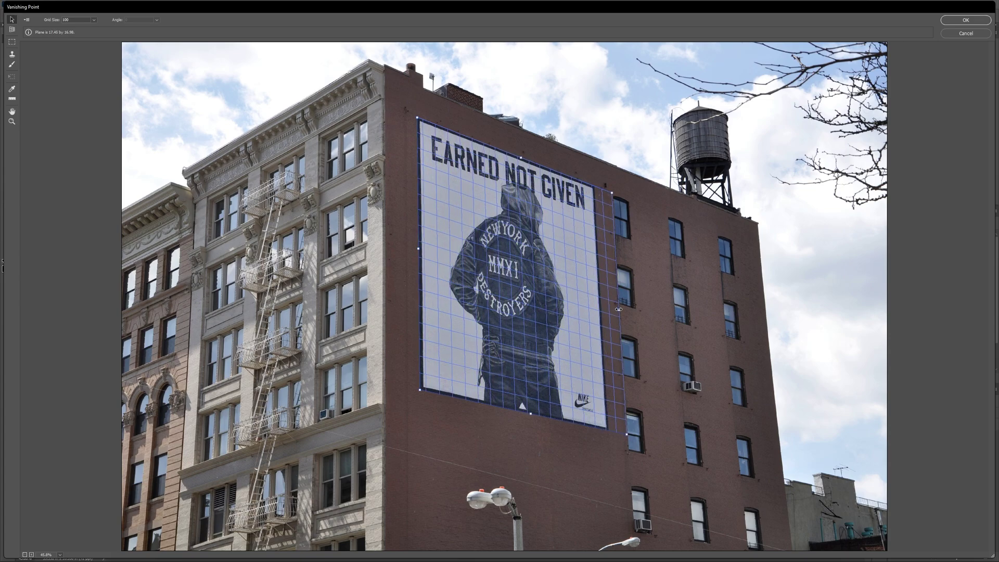
pyautogui.moveTo(521, 158); pyautogui.dragTo(524, 129)
pyautogui.moveTo(411, 232); pyautogui.dragTo(378, 233)
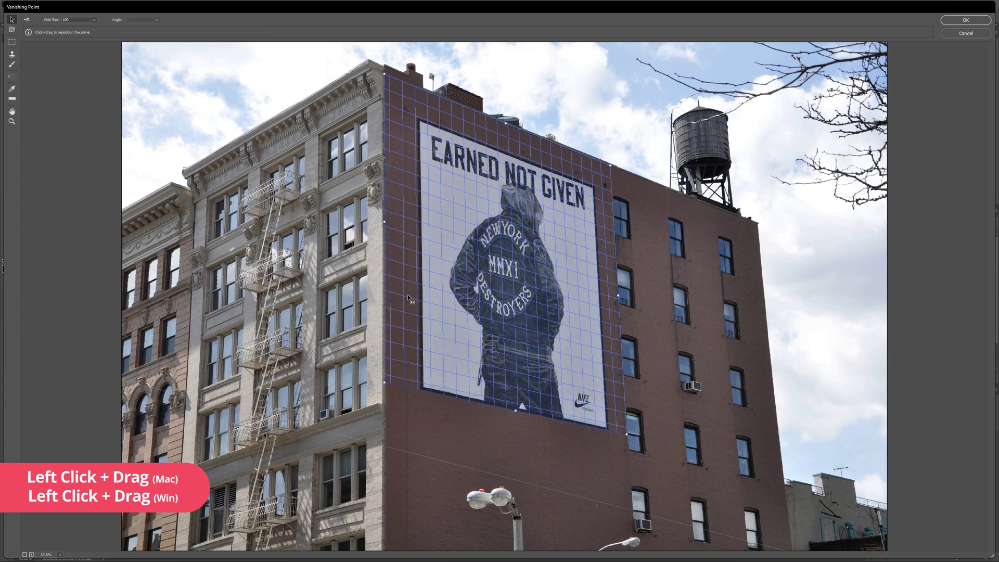
pyautogui.moveTo(517, 411); pyautogui.dragTo(509, 555)
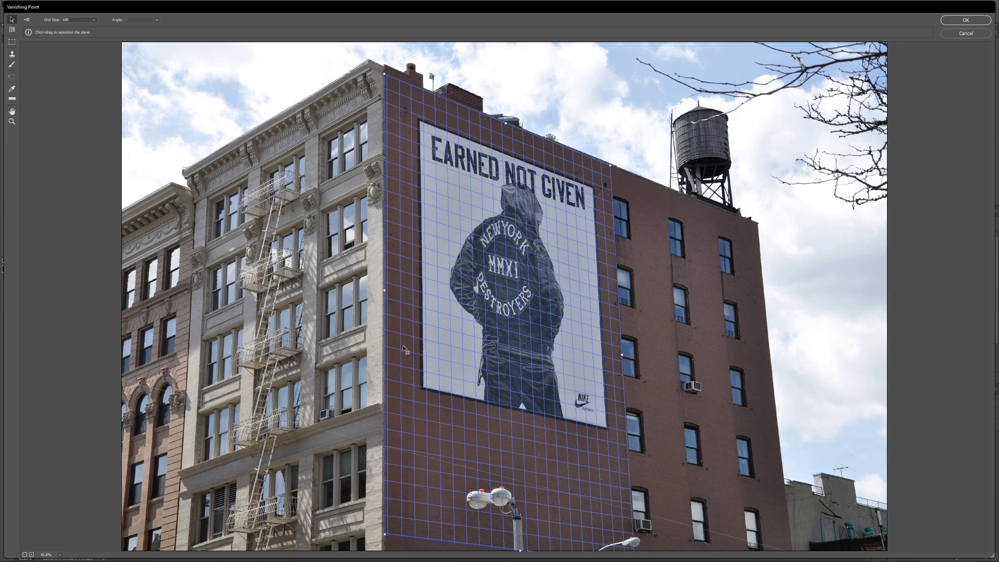
pyautogui.moveTo(384, 290); pyautogui.dragTo(386, 290)
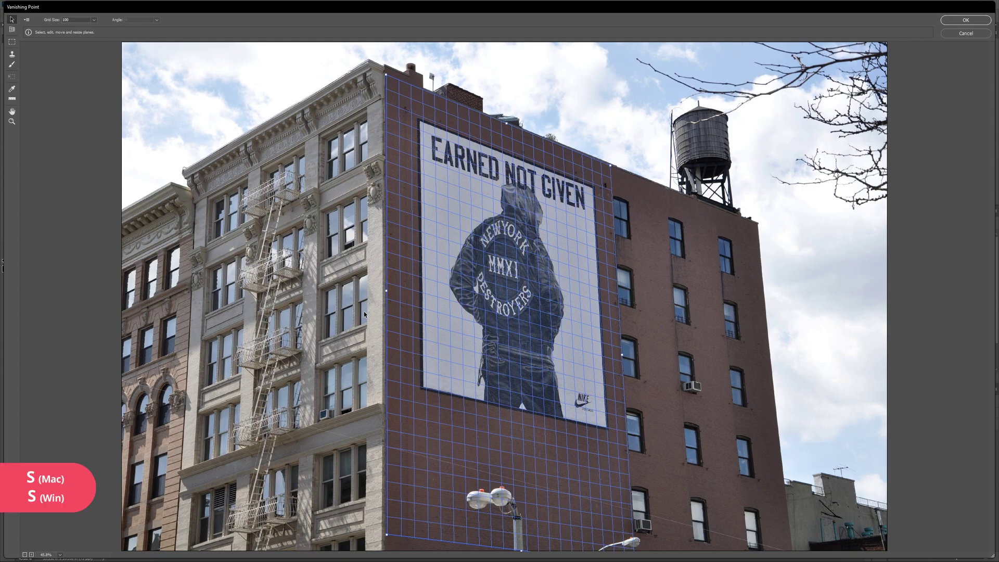
# Activate the Stamp tool, try Heal set to On, and return Heal to Off.
pyautogui.click(12, 55)
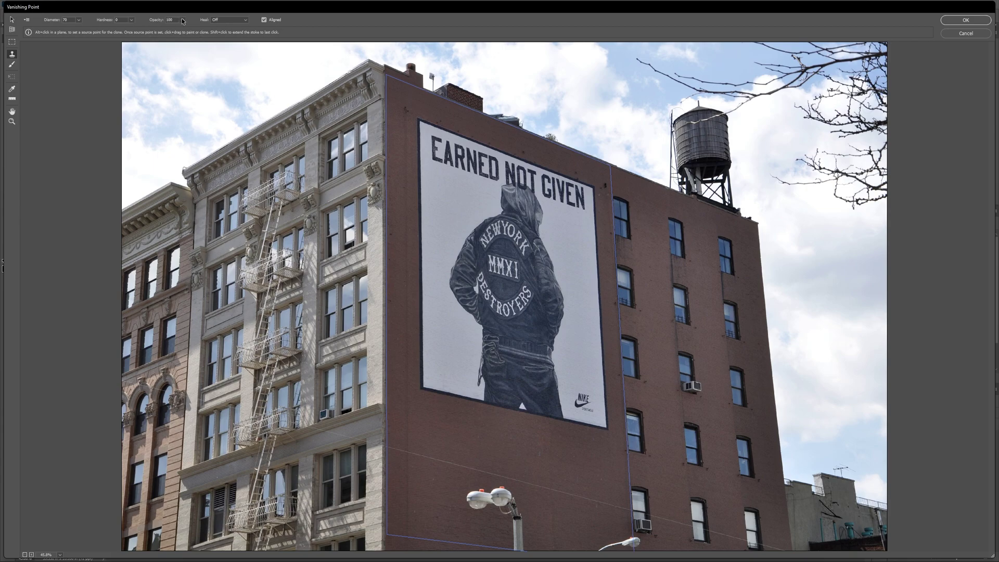
pyautogui.click(236, 22)
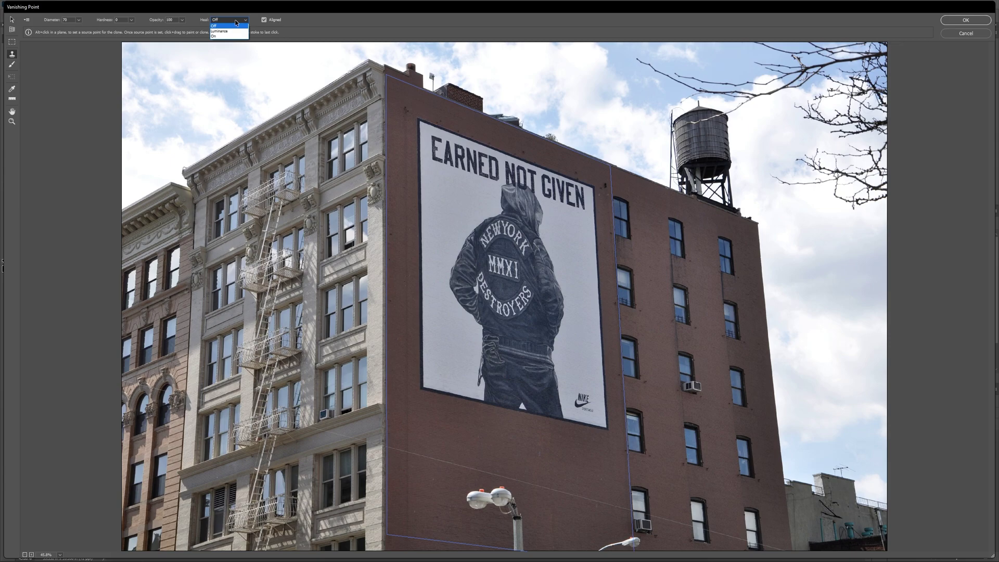
pyautogui.click(232, 36)
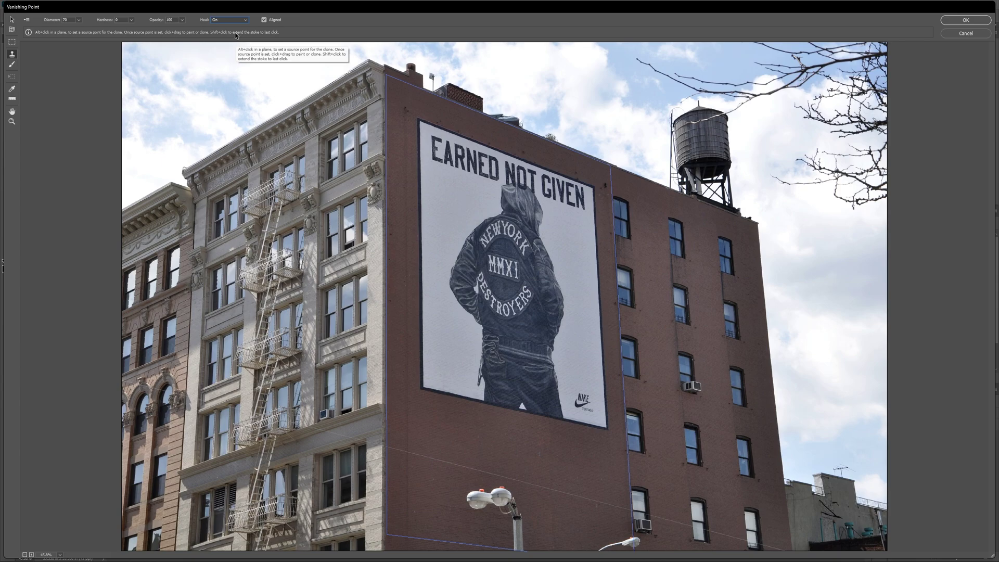
pyautogui.click(232, 20)
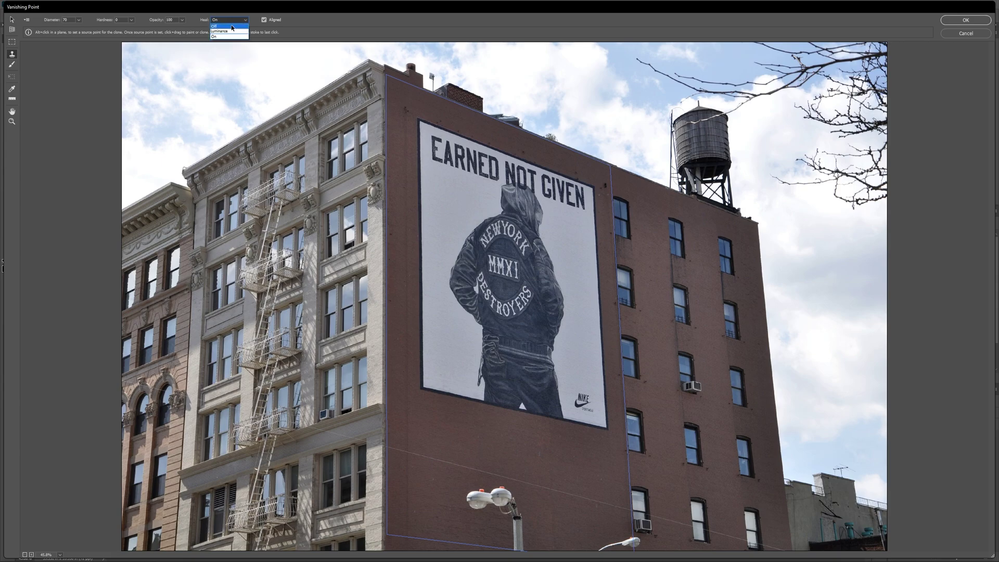
pyautogui.click(231, 25)
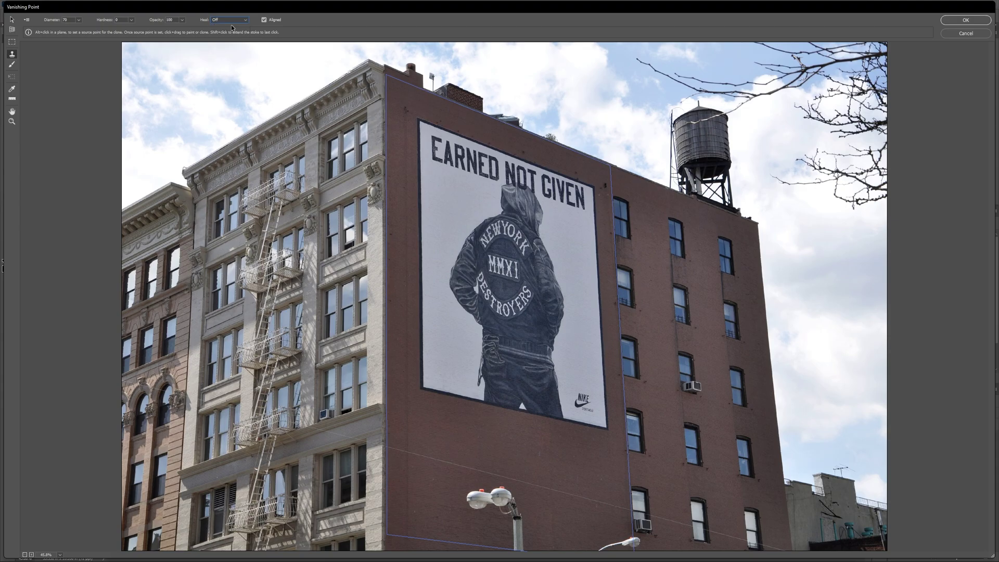
# Sample the blank white wall area above the Nike logo as the clone source.
pyautogui.press('alt')
pyautogui.scroll(3, 580, 388)
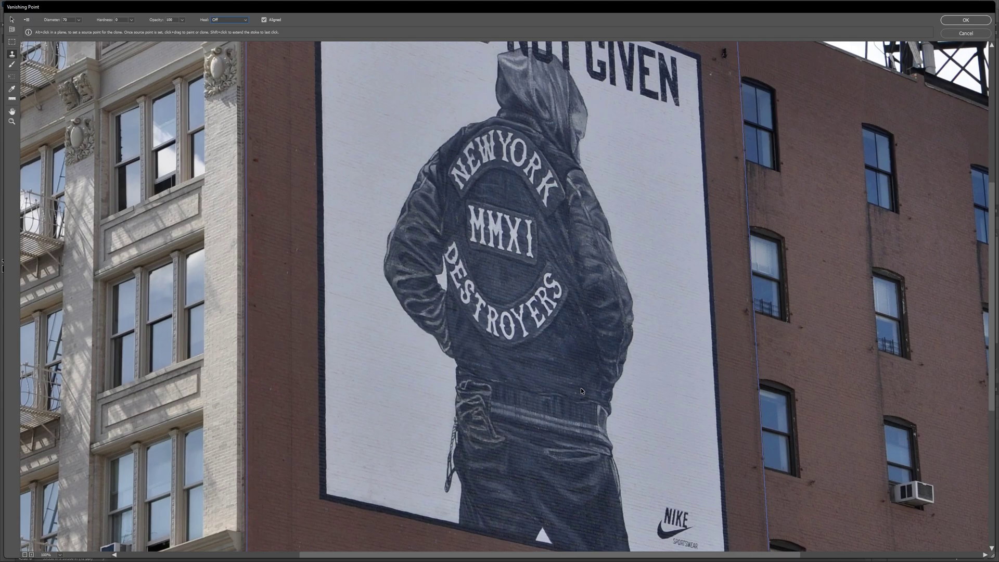
pyautogui.press('space')
pyautogui.moveTo(643, 428); pyautogui.dragTo(453, 251)
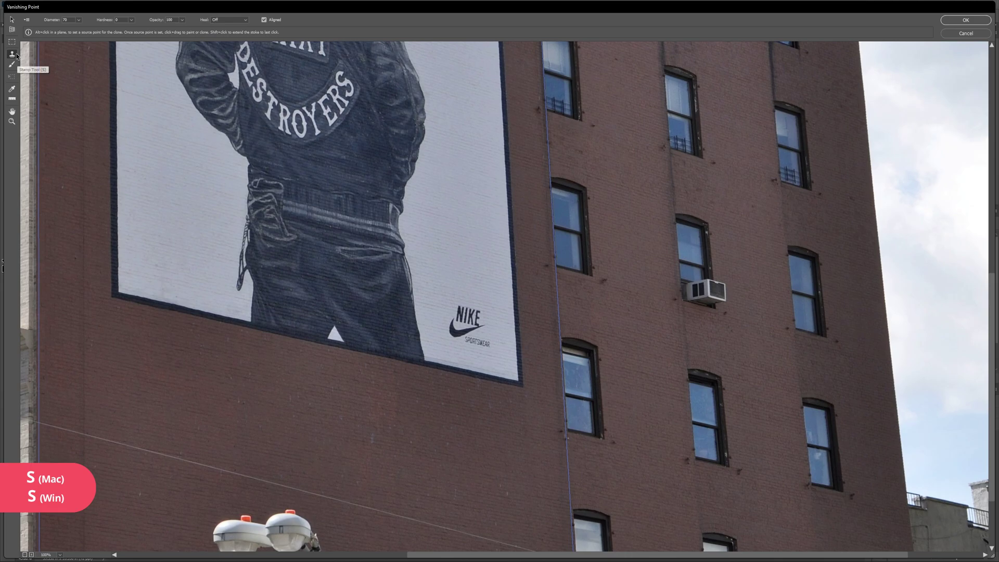
pyautogui.press('alt')
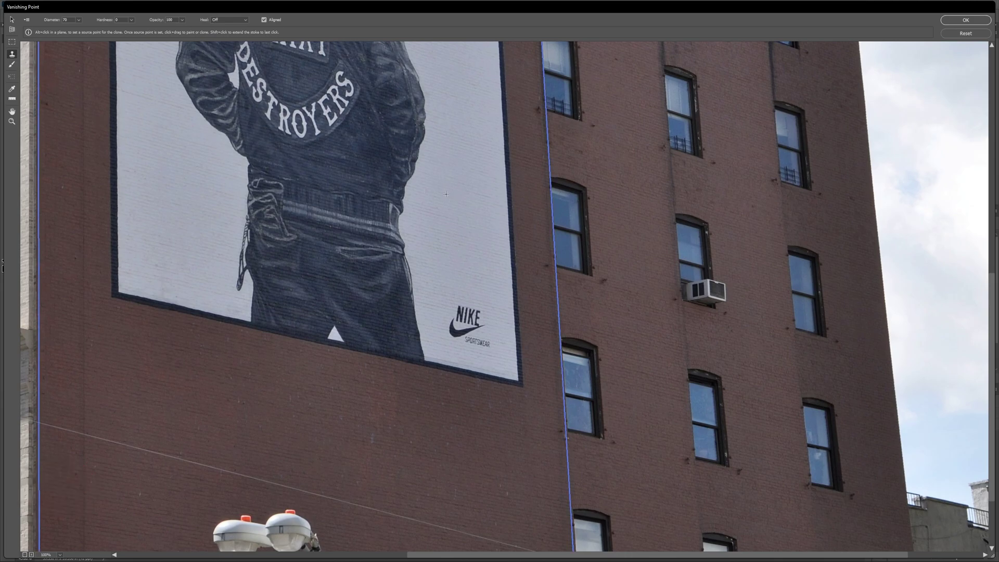
pyautogui.keyDown('alt'); pyautogui.click(447, 216); pyautogui.keyUp('alt')
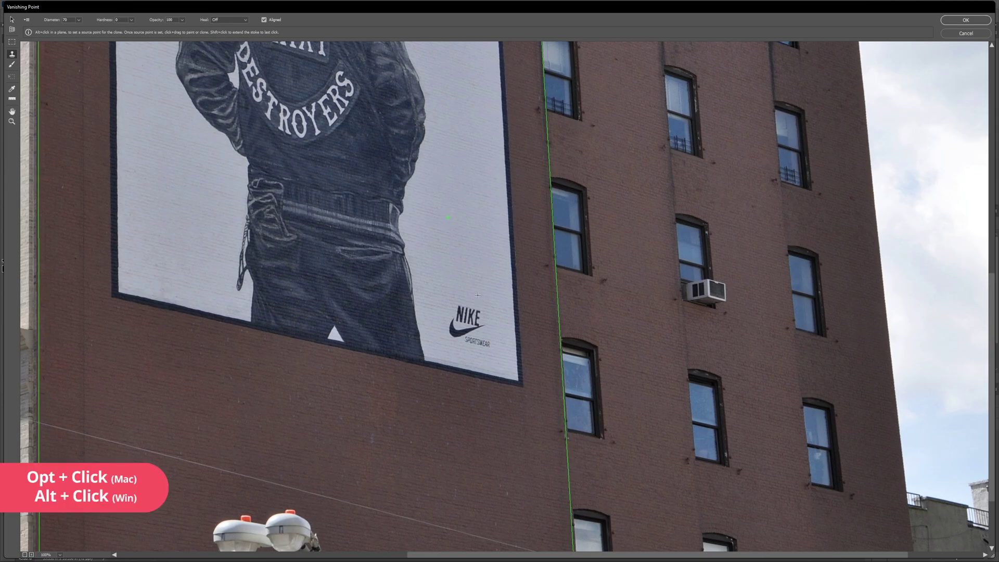
# Set Heal to On and paint out the NIKE SPORTSWEAR logo near the poster's lower right corner.
pyautogui.press('alt')
pyautogui.press('ctrl')
pyautogui.hotkey('ctrl', '+')
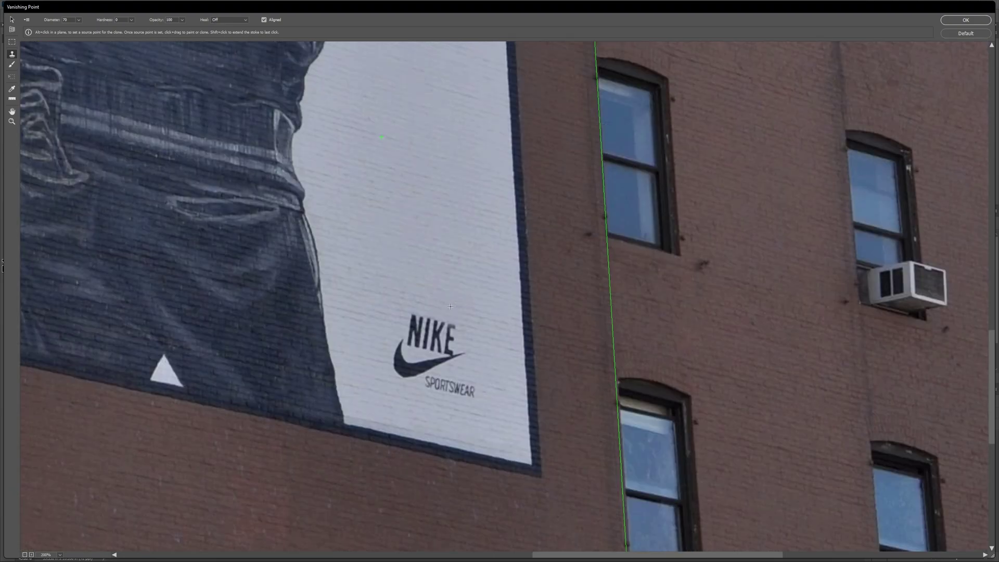
pyautogui.click(245, 21)
pyautogui.moveTo(410, 319)
pyautogui.mouseDown()
pyautogui.moveTo(412, 333)
pyautogui.moveTo(424, 331)
pyautogui.moveTo(416, 324)
pyautogui.mouseUp()
pyautogui.hotkey('ctrl', 'z')
pyautogui.moveTo(428, 320)
pyautogui.mouseDown()
pyautogui.moveTo(415, 333)
pyautogui.moveTo(419, 322)
pyautogui.mouseUp()
pyautogui.moveTo(418, 324)
pyautogui.mouseDown()
pyautogui.moveTo(453, 330)
pyautogui.moveTo(453, 343)
pyautogui.moveTo(414, 328)
pyautogui.moveTo(401, 367)
pyautogui.moveTo(393, 361)
pyautogui.moveTo(394, 349)
pyautogui.moveTo(399, 366)
pyautogui.moveTo(468, 354)
pyautogui.moveTo(472, 383)
pyautogui.moveTo(438, 384)
pyautogui.mouseUp()
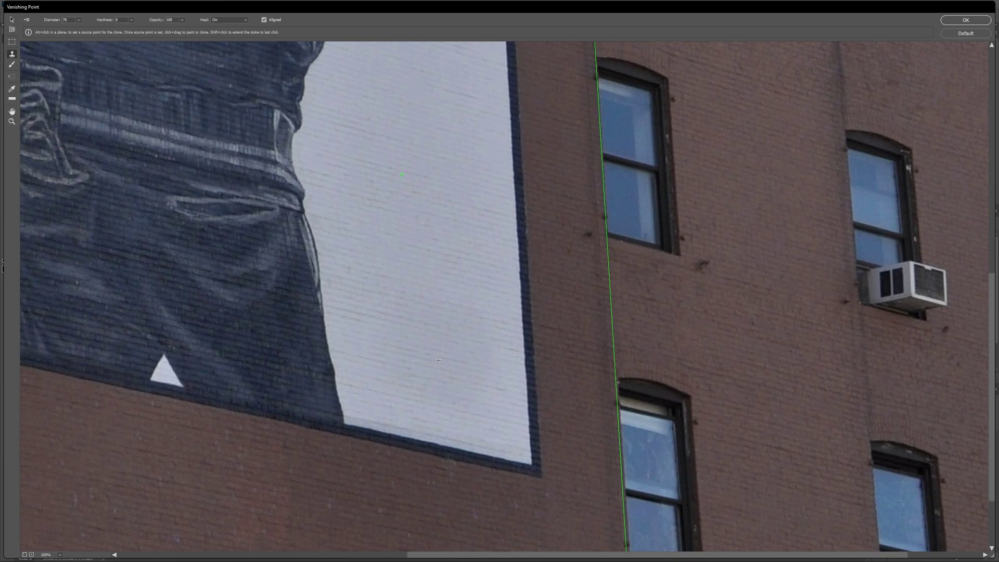
# Set Heal to Off and clone clean white wall over the dark smudge below the headline's first letters.
pyautogui.scroll(-1, 440, 361)
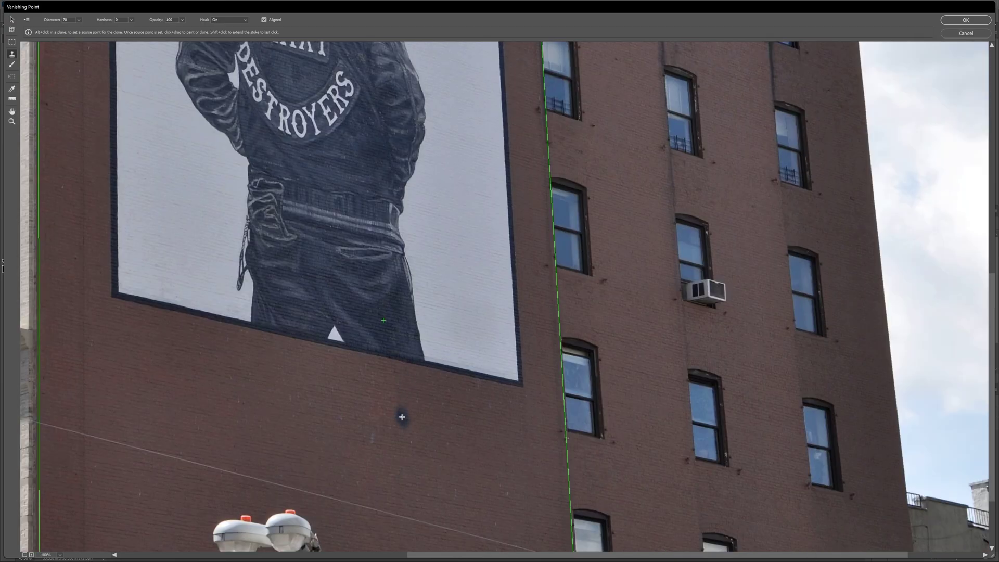
pyautogui.scroll(-1, 402, 417)
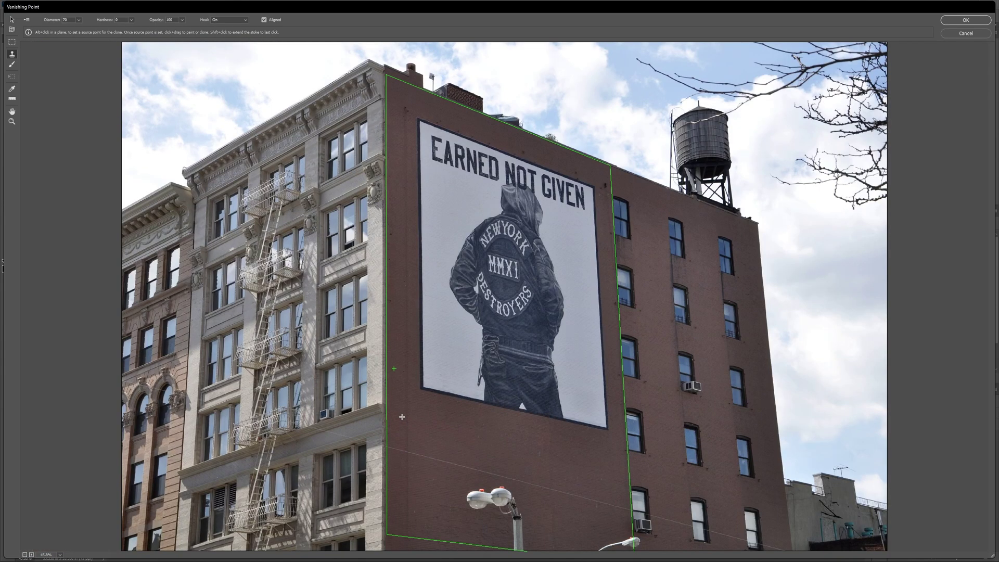
pyautogui.scroll(1, 452, 301)
pyautogui.scroll(1, 452, 301)
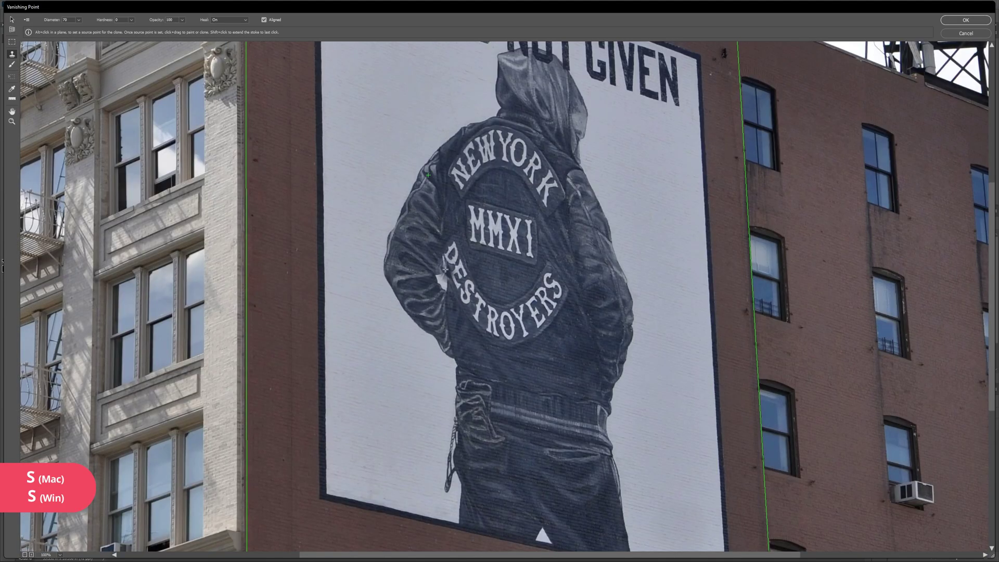
pyautogui.scroll(1, 399, 246)
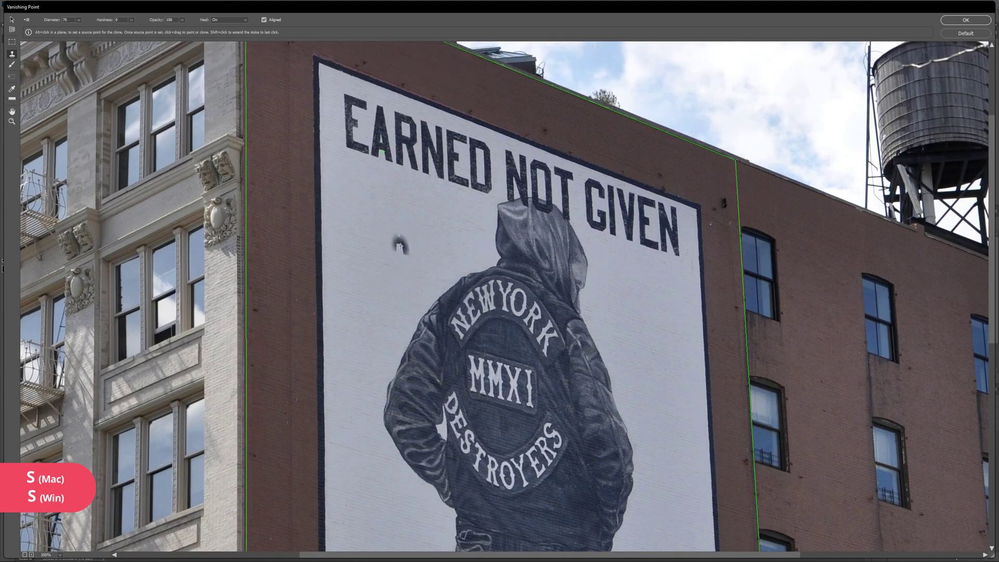
pyautogui.scroll(1, 399, 245)
pyautogui.scroll(1, 268, 229)
pyautogui.scroll(3, 268, 229)
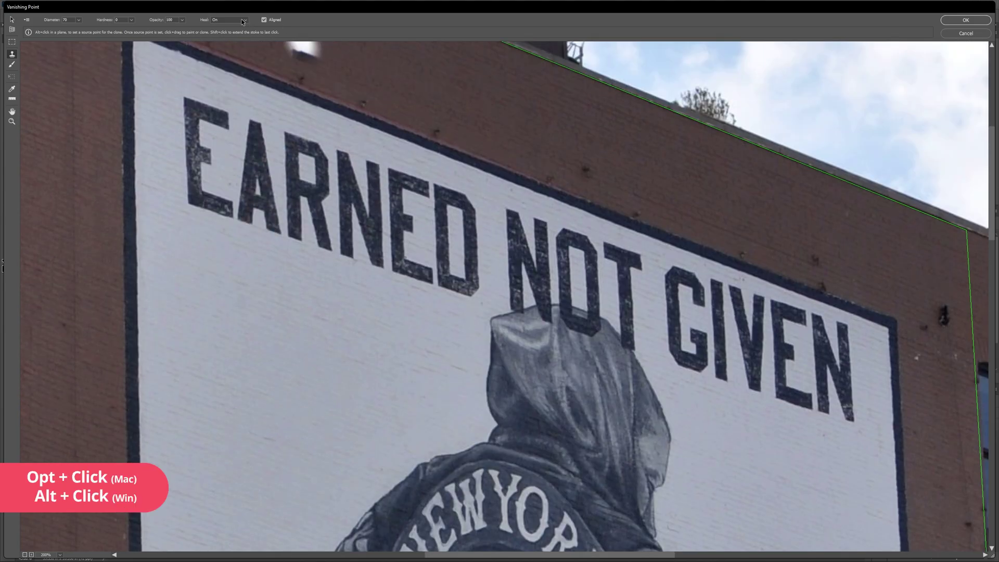
pyautogui.click(242, 21)
pyautogui.click(224, 26)
pyautogui.keyDown('alt'); pyautogui.click(162, 150); pyautogui.keyUp('alt')
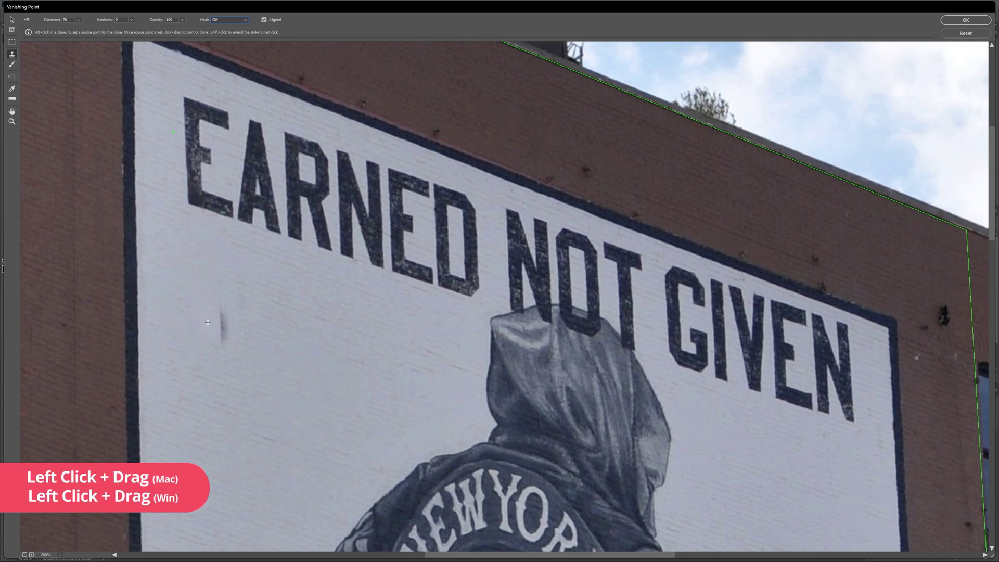
pyautogui.keyDown('alt'); pyautogui.click(206, 271); pyautogui.keyUp('alt')
pyautogui.moveTo(223, 312); pyautogui.dragTo(224, 343)
# Reduce the brush size and clone clean white wall over most of the letter E in EARNED.
pyautogui.press('[')
pyautogui.press('[')
pyautogui.moveTo(188, 202)
pyautogui.mouseDown()
pyautogui.moveTo(232, 212)
pyautogui.moveTo(186, 195)
pyautogui.moveTo(234, 206)
pyautogui.moveTo(189, 188)
pyautogui.mouseUp()
pyautogui.press('alt')
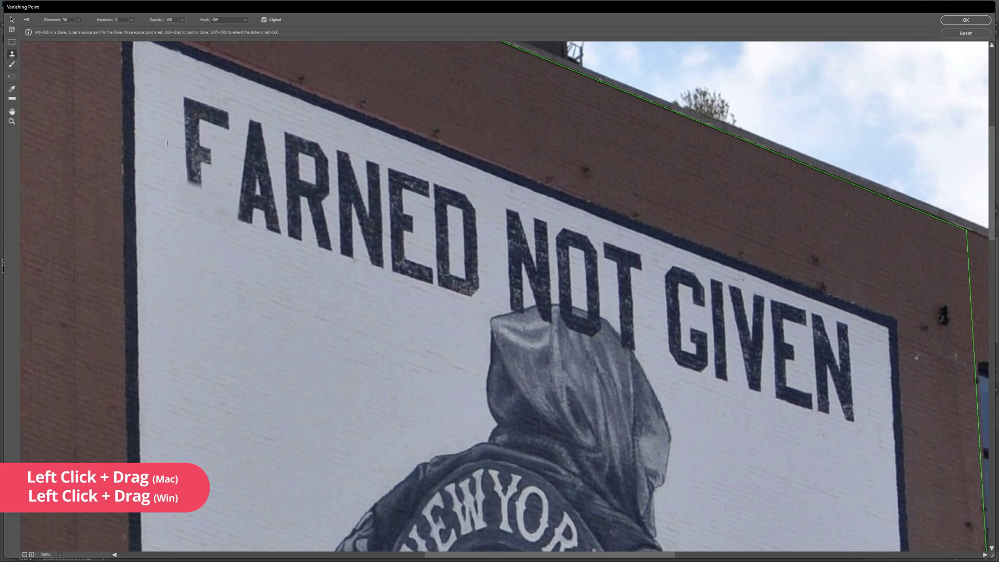
pyautogui.keyDown('alt'); pyautogui.click(155, 140); pyautogui.keyUp('alt')
pyautogui.moveTo(181, 149)
pyautogui.mouseDown()
pyautogui.moveTo(185, 100)
pyautogui.moveTo(213, 108)
pyautogui.moveTo(198, 107)
pyautogui.moveTo(197, 126)
pyautogui.moveTo(193, 105)
pyautogui.moveTo(192, 140)
pyautogui.moveTo(188, 107)
pyautogui.moveTo(193, 184)
pyautogui.moveTo(196, 131)
pyautogui.moveTo(199, 151)
pyautogui.mouseUp()
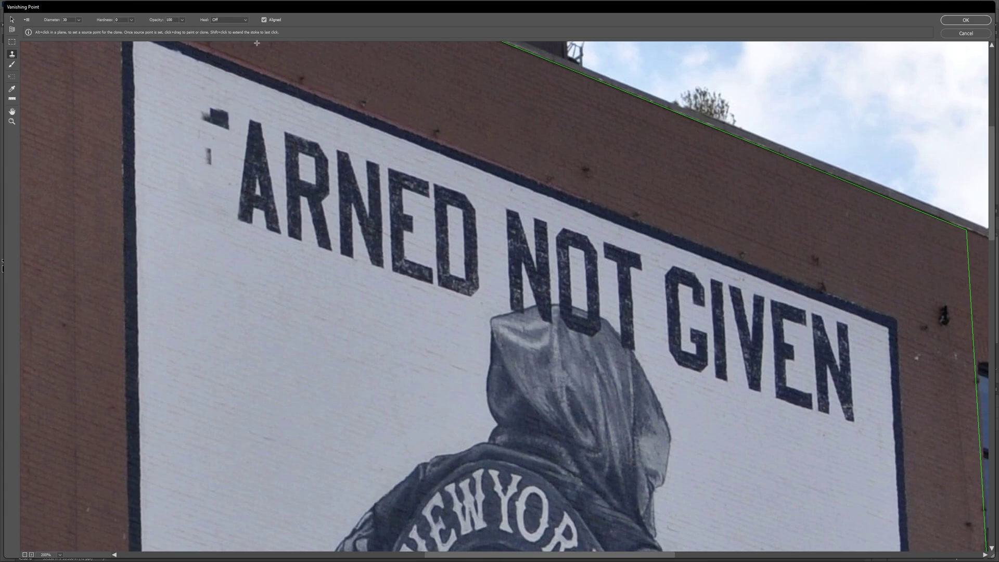
# Set Heal to On and paint out the remaining fragments of the letter E.
pyautogui.click(221, 36)
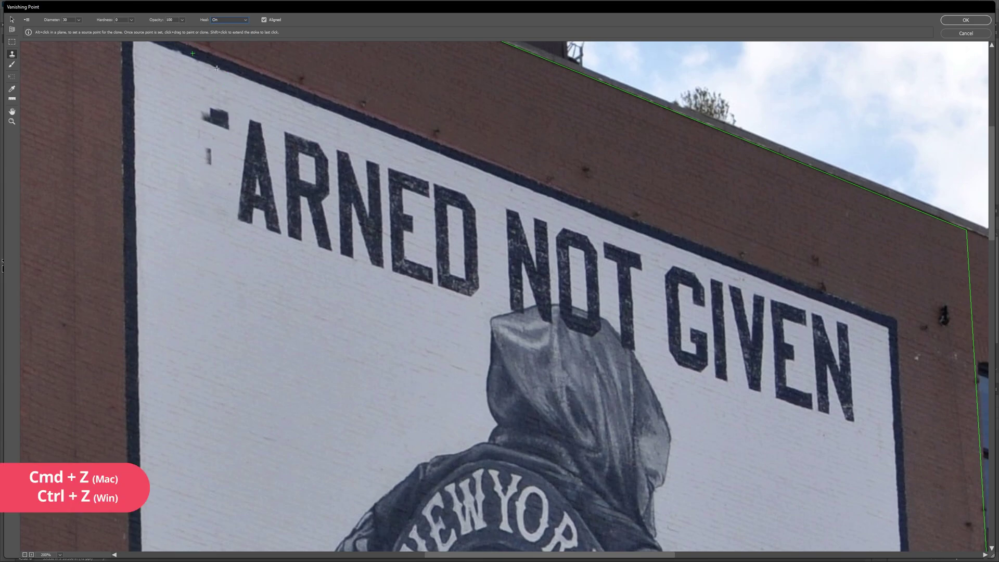
pyautogui.keyDown('alt'); pyautogui.click(175, 95); pyautogui.keyUp('alt')
pyautogui.moveTo(211, 108)
pyautogui.mouseDown()
pyautogui.moveTo(202, 140)
pyautogui.moveTo(202, 114)
pyautogui.moveTo(225, 125)
pyautogui.moveTo(225, 112)
pyautogui.moveTo(210, 151)
pyautogui.mouseUp()
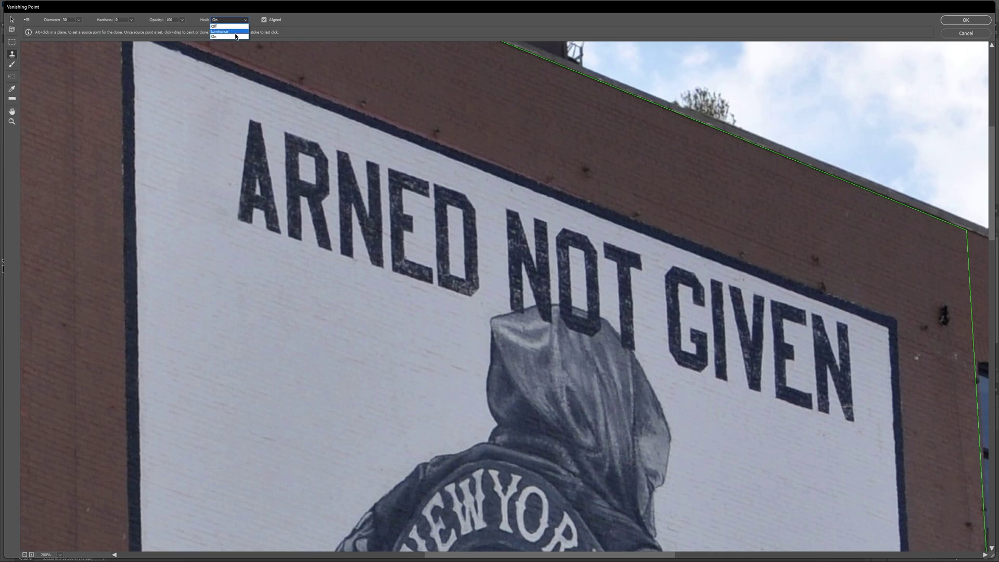
# Set Heal to Off and clone white wall over the remaining letters ARNED.
pyautogui.click(237, 25)
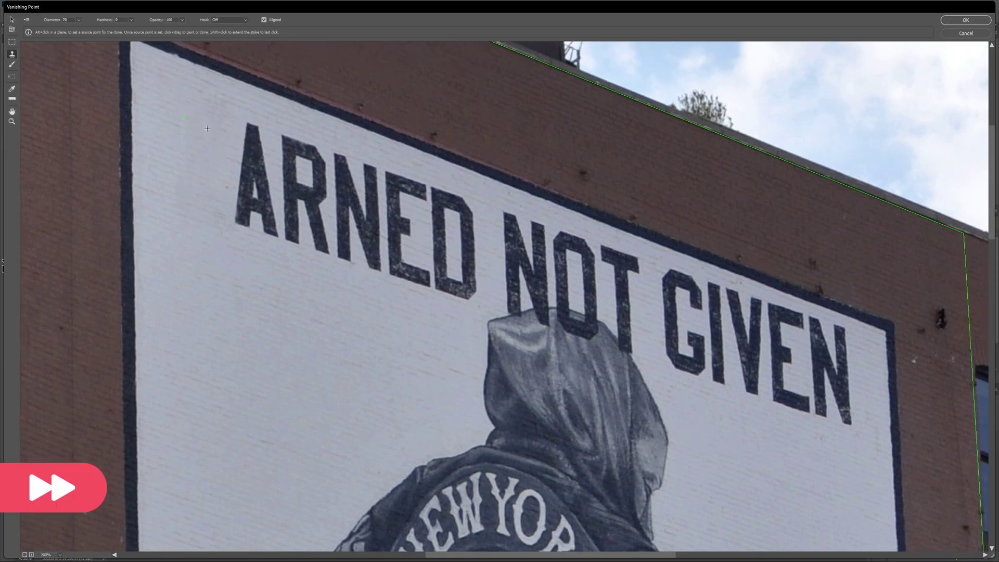
pyautogui.press('alt')
pyautogui.moveTo(242, 143)
pyautogui.mouseDown()
pyautogui.moveTo(246, 208)
pyautogui.moveTo(264, 169)
pyautogui.moveTo(287, 168)
pyautogui.moveTo(283, 140)
pyautogui.moveTo(322, 243)
pyautogui.moveTo(287, 151)
pyautogui.moveTo(238, 151)
pyautogui.moveTo(339, 189)
pyautogui.moveTo(343, 166)
pyautogui.moveTo(349, 233)
pyautogui.moveTo(365, 169)
pyautogui.moveTo(394, 251)
pyautogui.moveTo(399, 184)
pyautogui.moveTo(419, 271)
pyautogui.mouseUp()
pyautogui.moveTo(417, 185)
pyautogui.mouseDown()
pyautogui.moveTo(411, 215)
pyautogui.moveTo(434, 223)
pyautogui.moveTo(468, 282)
pyautogui.moveTo(406, 254)
pyautogui.moveTo(412, 177)
pyautogui.moveTo(375, 172)
pyautogui.moveTo(415, 178)
pyautogui.moveTo(466, 215)
pyautogui.moveTo(417, 218)
pyautogui.moveTo(448, 305)
pyautogui.moveTo(332, 222)
pyautogui.mouseUp()
# Reduce the brush size and clone white wall over the word NOT and the lower part of GIVEN.
pyautogui.press('[')
pyautogui.press('[')
pyautogui.press('[')
pyautogui.press('space')
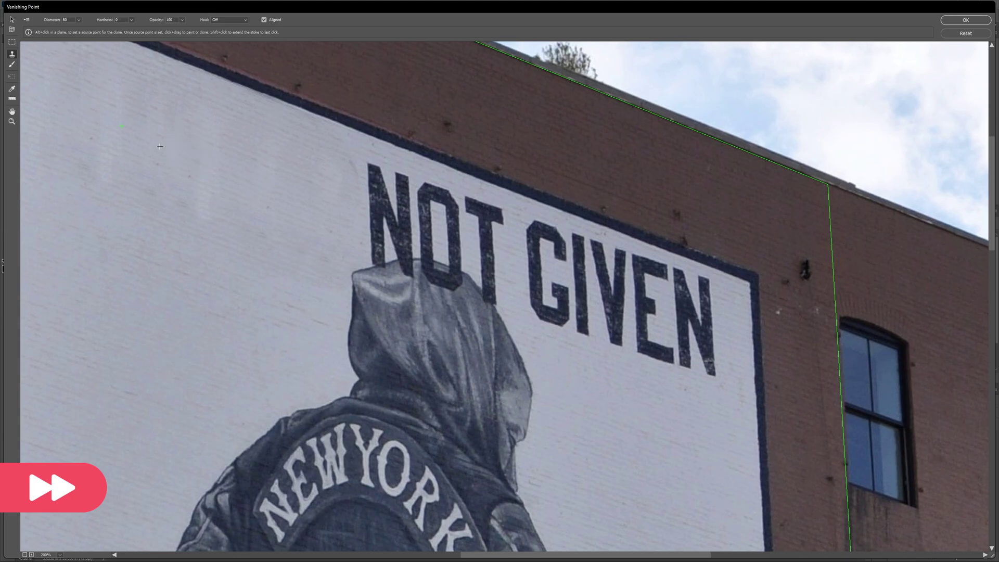
pyautogui.moveTo(383, 250)
pyautogui.mouseDown()
pyautogui.moveTo(374, 206)
pyautogui.moveTo(459, 250)
pyautogui.moveTo(484, 224)
pyautogui.moveTo(416, 302)
pyautogui.moveTo(301, 201)
pyautogui.moveTo(257, 190)
pyautogui.mouseUp()
pyautogui.press('[')
pyautogui.press('[')
pyautogui.press('[')
pyautogui.press('[')
pyautogui.press('[')
pyautogui.press('[')
pyautogui.moveTo(460, 203)
pyautogui.mouseDown()
pyautogui.moveTo(477, 238)
pyautogui.moveTo(460, 251)
pyautogui.moveTo(396, 219)
pyautogui.moveTo(526, 265)
pyautogui.moveTo(523, 248)
pyautogui.moveTo(552, 296)
pyautogui.moveTo(568, 266)
pyautogui.moveTo(605, 294)
pyautogui.moveTo(632, 276)
pyautogui.mouseUp()
# Clone out the leftover fragments of GIVEN near the poster's upper right corner, resampling clean wall as needed.
pyautogui.press('[')
pyautogui.press('[')
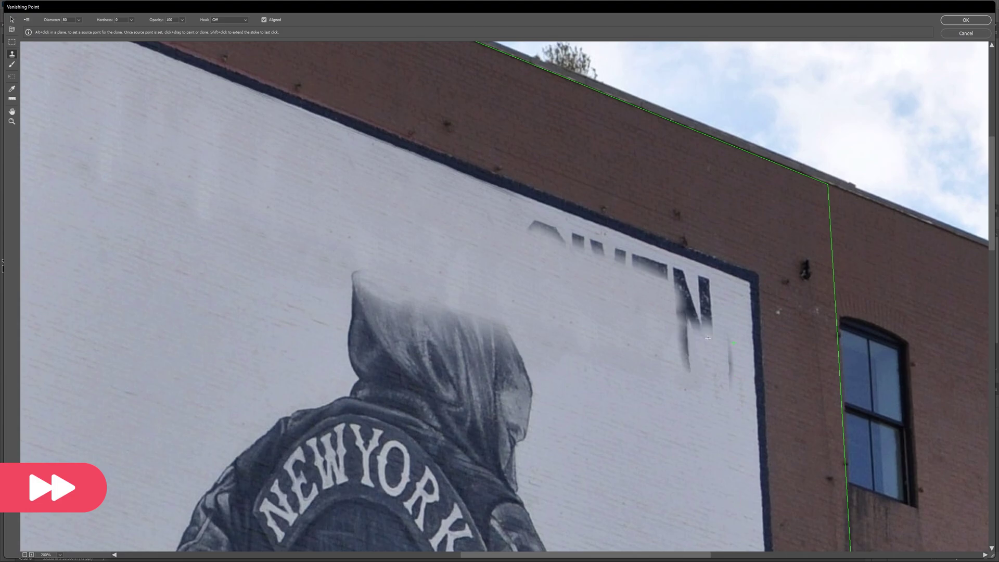
pyautogui.keyDown('alt'); pyautogui.click(740, 325); pyautogui.keyUp('alt')
pyautogui.moveTo(713, 324)
pyautogui.mouseDown()
pyautogui.moveTo(711, 297)
pyautogui.moveTo(712, 364)
pyautogui.moveTo(703, 278)
pyautogui.mouseUp()
pyautogui.keyDown('alt'); pyautogui.click(430, 183); pyautogui.keyUp('alt')
pyautogui.moveTo(531, 224)
pyautogui.mouseDown()
pyautogui.moveTo(705, 294)
pyautogui.moveTo(699, 344)
pyautogui.mouseUp()
# Set Heal to On, enlarge the Stamp brush, and blend the patchy white wall above and beside the hood using sampled clean wall.
pyautogui.hotkey('ctrl', '-')
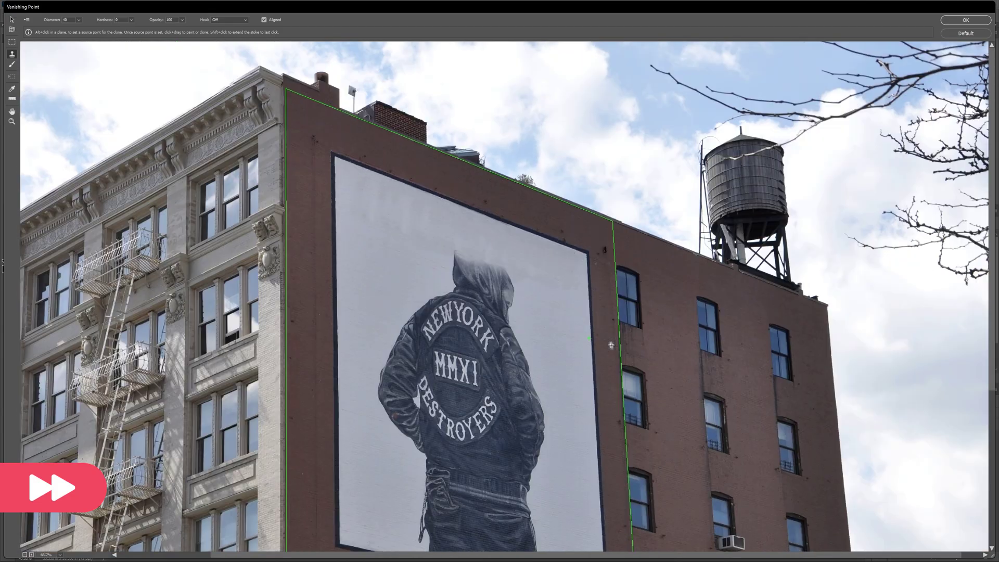
pyautogui.click(229, 19)
pyautogui.click(231, 37)
pyautogui.press(']')
pyautogui.press(']')
pyautogui.press(']')
pyautogui.press(']')
pyautogui.press(']')
pyautogui.press(']')
pyautogui.press(']')
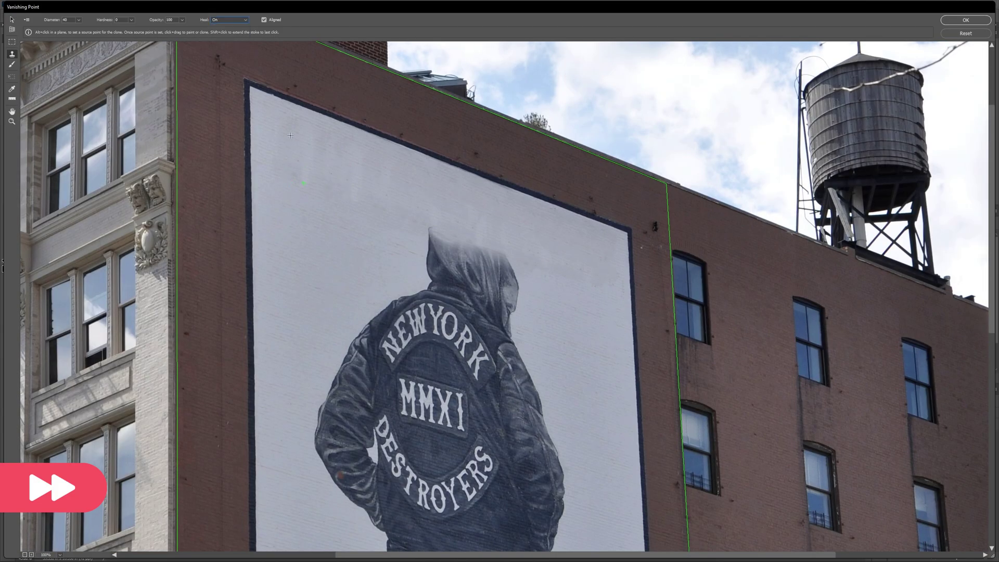
pyautogui.keyDown('alt'); pyautogui.click(329, 164); pyautogui.keyUp('alt')
pyautogui.moveTo(501, 229); pyautogui.dragTo(388, 174)
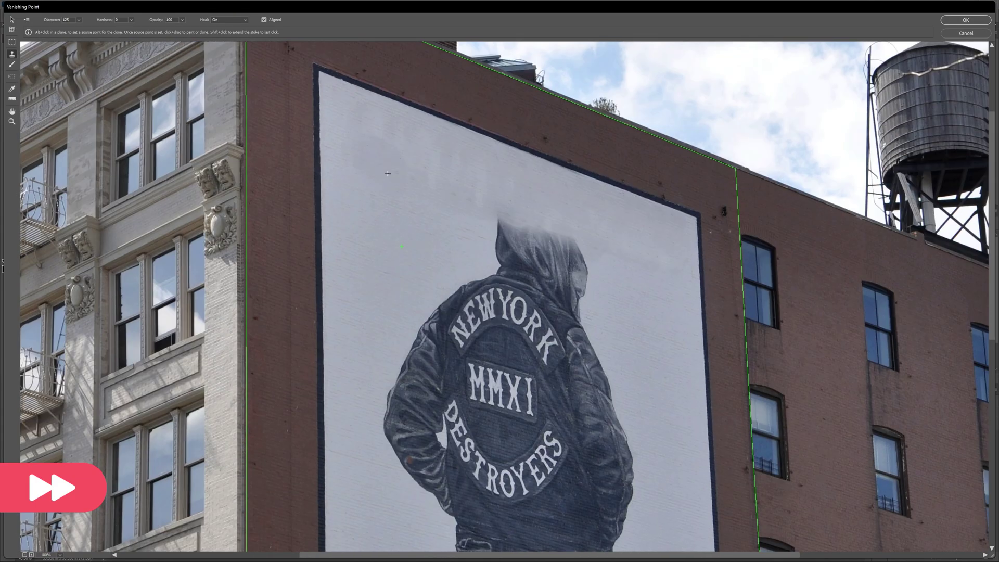
pyautogui.click(460, 193)
pyautogui.click(628, 245)
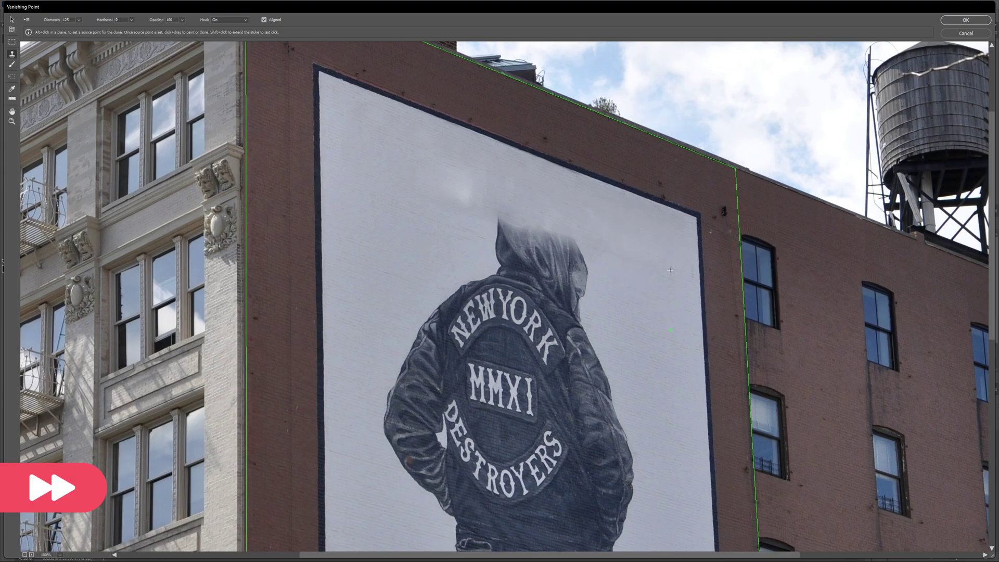
# Resample clean wall to smooth the blotches and paint over the hood's left edge, enlarging the brush to 175.
pyautogui.keyDown('alt'); pyautogui.click(504, 262); pyautogui.keyUp('alt')
pyautogui.click(519, 235)
pyautogui.moveTo(519, 236); pyautogui.dragTo(477, 270)
pyautogui.scroll(1, 477, 269)
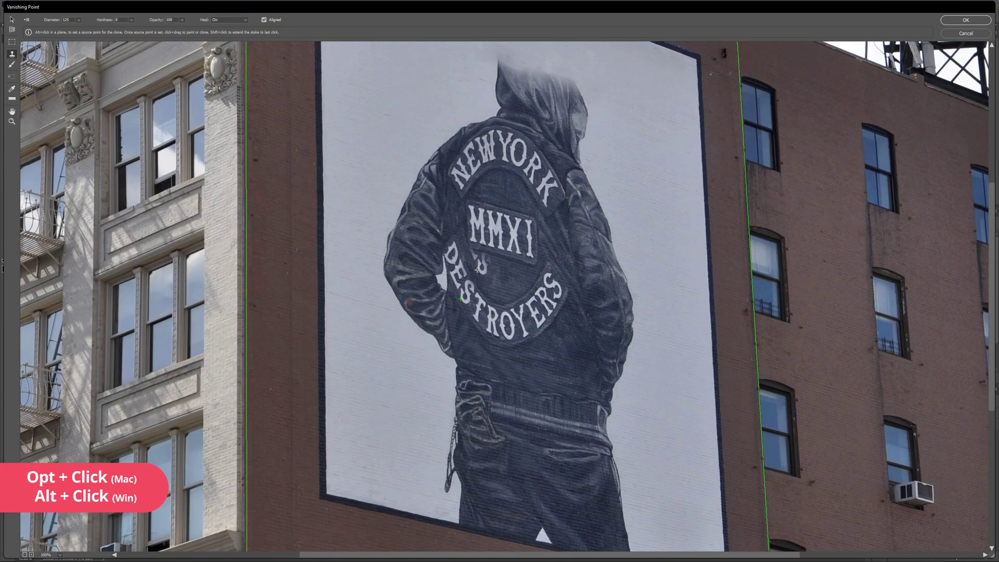
pyautogui.scroll(3, 462, 177)
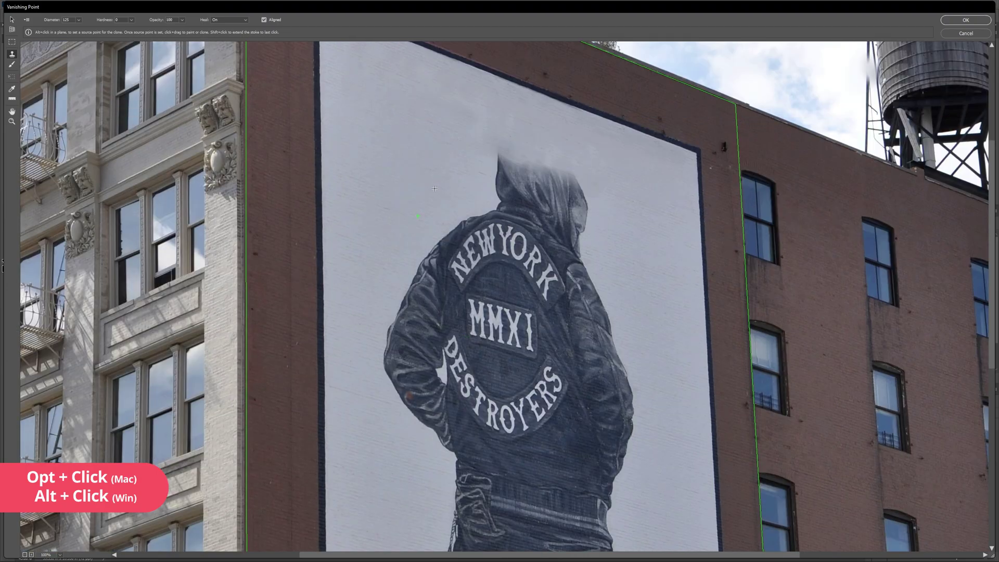
pyautogui.press('alt')
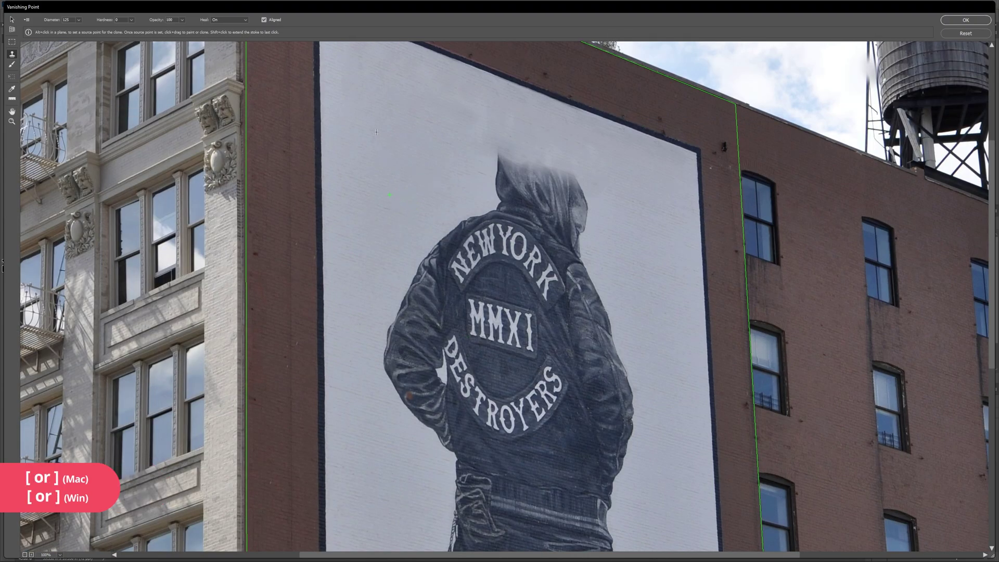
pyautogui.moveTo(482, 171); pyautogui.dragTo(498, 175)
pyautogui.press(']')
pyautogui.press(']')
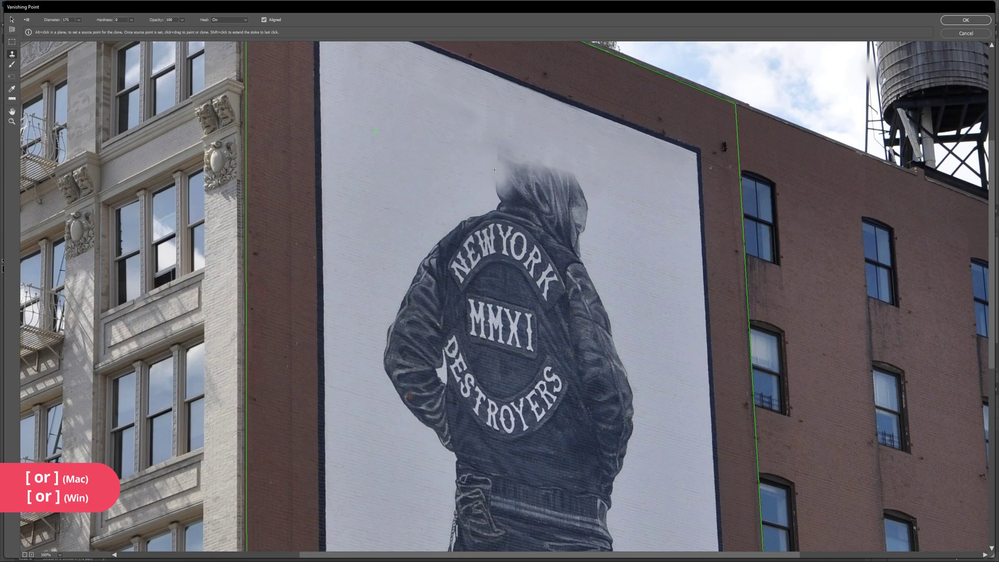
# Set Heal to Off and clone white wall over the figure's hood, shoulders, sleeves and outer sides.
pyautogui.click(240, 19)
pyautogui.click(229, 25)
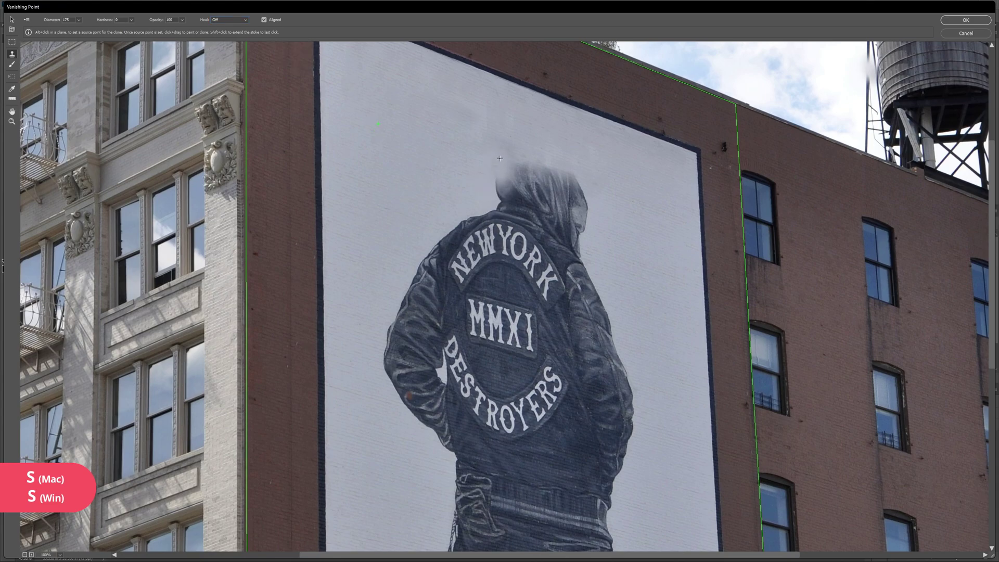
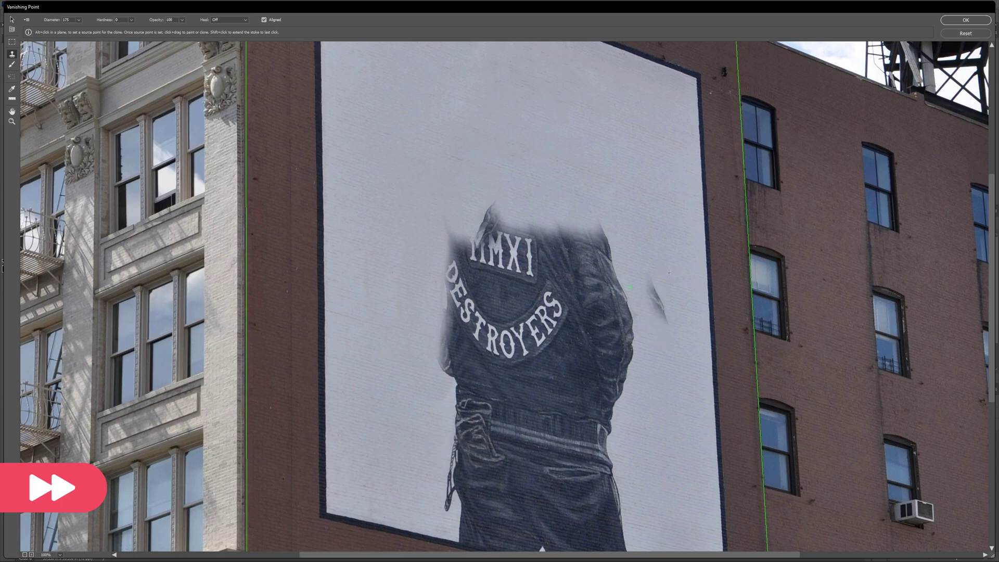
pyautogui.moveTo(605, 240)
pyautogui.mouseDown()
pyautogui.moveTo(629, 322)
pyautogui.moveTo(617, 317)
pyautogui.moveTo(602, 240)
pyautogui.mouseUp()
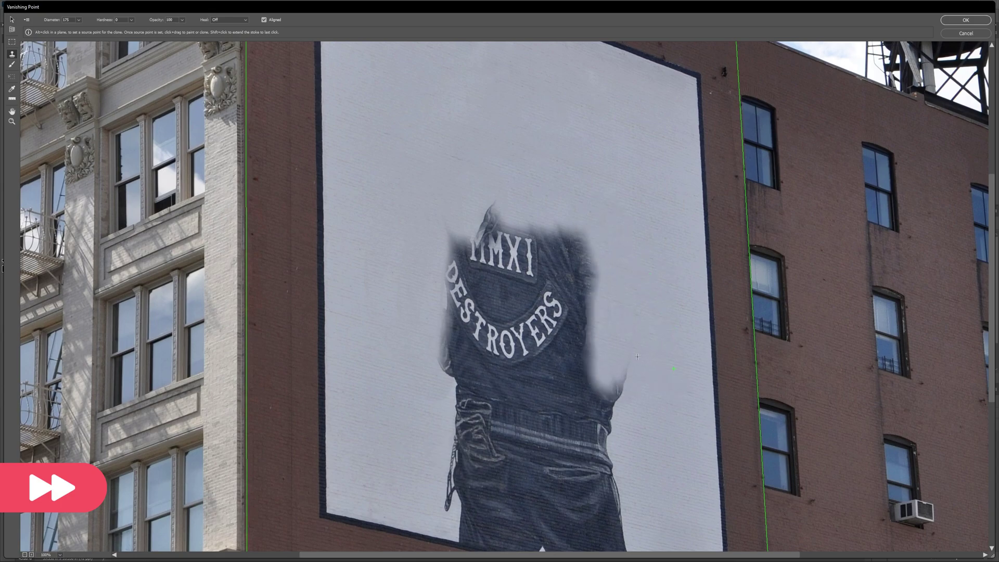
pyautogui.moveTo(609, 375)
pyautogui.mouseDown()
pyautogui.moveTo(607, 416)
pyautogui.moveTo(612, 399)
pyautogui.mouseUp()
pyautogui.moveTo(449, 404)
pyautogui.mouseDown()
pyautogui.moveTo(461, 245)
pyautogui.moveTo(466, 468)
pyautogui.moveTo(495, 325)
pyautogui.moveTo(469, 515)
pyautogui.mouseUp()
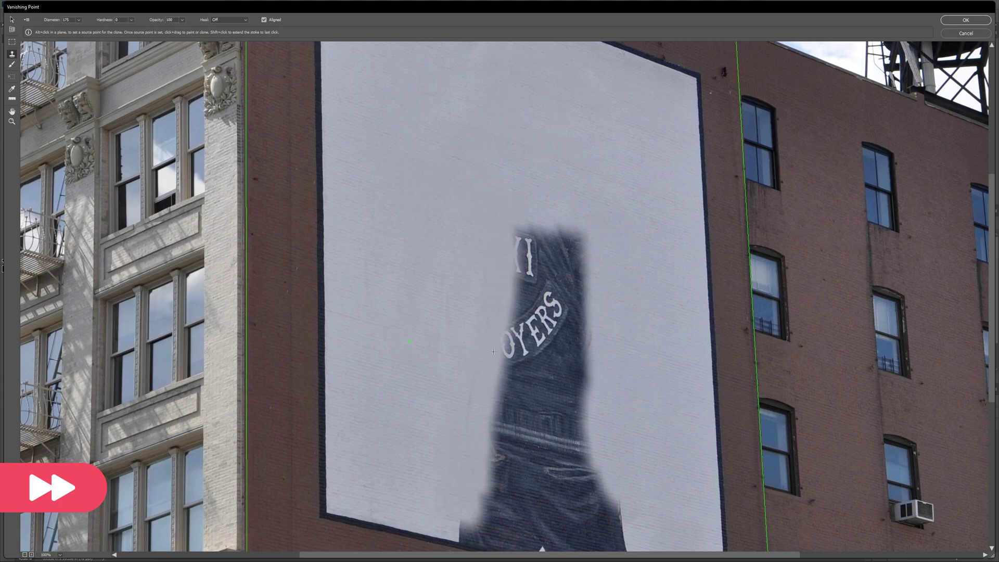
# Clone clean wall over the remaining torso lettering and trousers, undoing a stray stamp and resampling as needed.
pyautogui.keyDown('alt'); pyautogui.click(649, 365); pyautogui.keyUp('alt')
pyautogui.moveTo(578, 380)
pyautogui.mouseDown()
pyautogui.moveTo(576, 288)
pyautogui.moveTo(520, 229)
pyautogui.moveTo(599, 521)
pyautogui.mouseUp()
pyautogui.click(446, 256)
pyautogui.hotkey('ctrl', 'z')
pyautogui.keyDown('alt'); pyautogui.click(389, 211); pyautogui.keyUp('alt')
pyautogui.moveTo(510, 250)
pyautogui.mouseDown()
pyautogui.moveTo(507, 366)
pyautogui.moveTo(551, 223)
pyautogui.moveTo(496, 454)
pyautogui.moveTo(513, 472)
pyautogui.moveTo(547, 388)
pyautogui.moveTo(508, 410)
pyautogui.moveTo(392, 425)
pyautogui.moveTo(484, 459)
pyautogui.moveTo(557, 520)
pyautogui.mouseUp()
pyautogui.click(436, 424)
pyautogui.scroll(-3, 520, 364)
pyautogui.moveTo(677, 453)
pyautogui.mouseDown()
pyautogui.moveTo(614, 416)
pyautogui.moveTo(614, 458)
pyautogui.mouseUp()
# Clone white wall over the upper part of the dark trouser remnant along the poster's bottom edge.
pyautogui.keyDown('alt'); pyautogui.click(402, 380); pyautogui.keyUp('alt')
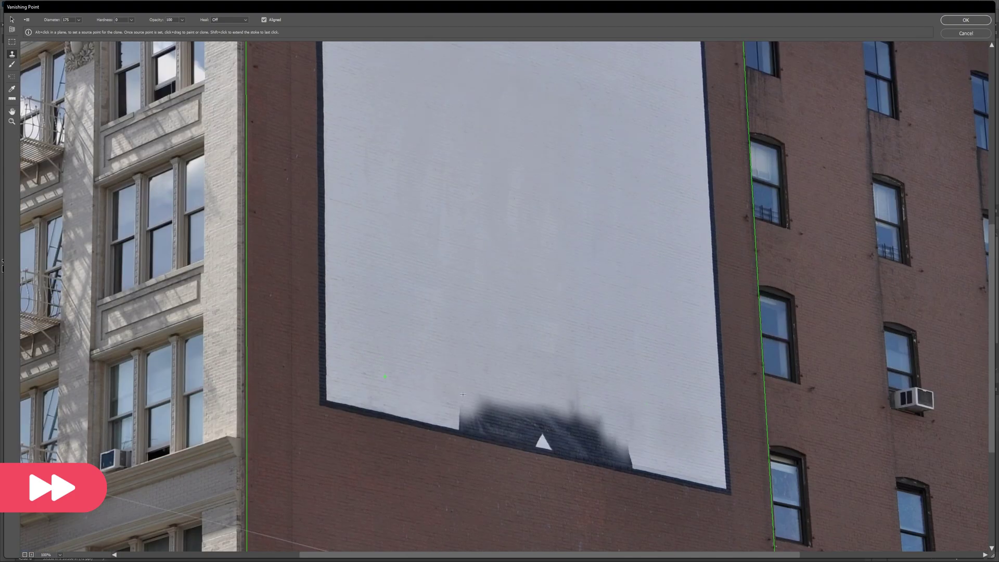
pyautogui.moveTo(465, 411); pyautogui.dragTo(536, 416)
pyautogui.moveTo(645, 432)
pyautogui.mouseDown()
pyautogui.moveTo(676, 464)
pyautogui.moveTo(620, 415)
pyautogui.mouseUp()
pyautogui.keyDown('alt'); pyautogui.click(621, 415); pyautogui.keyUp('alt')
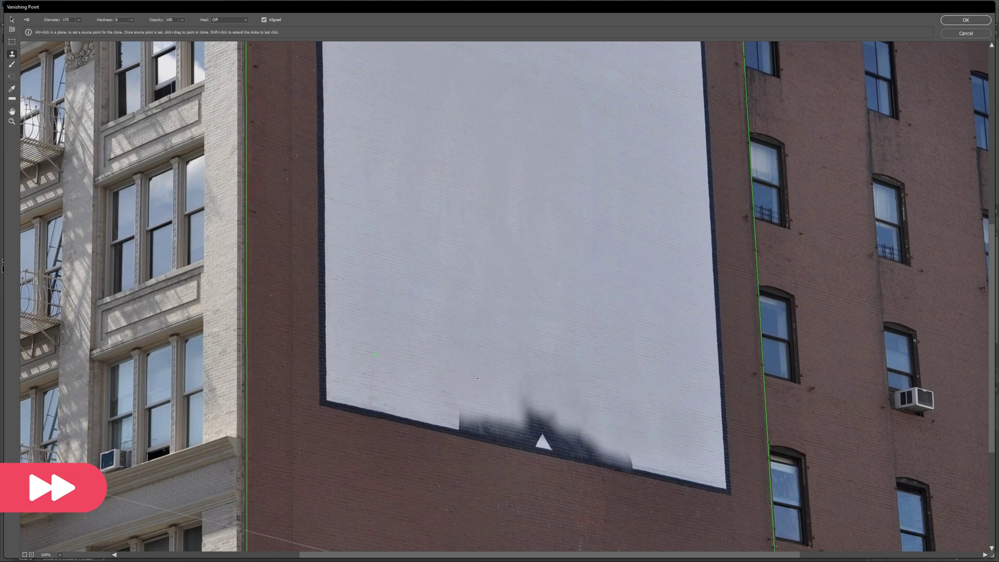
pyautogui.moveTo(557, 410)
pyautogui.mouseDown()
pyautogui.moveTo(478, 424)
pyautogui.moveTo(495, 429)
pyautogui.mouseUp()
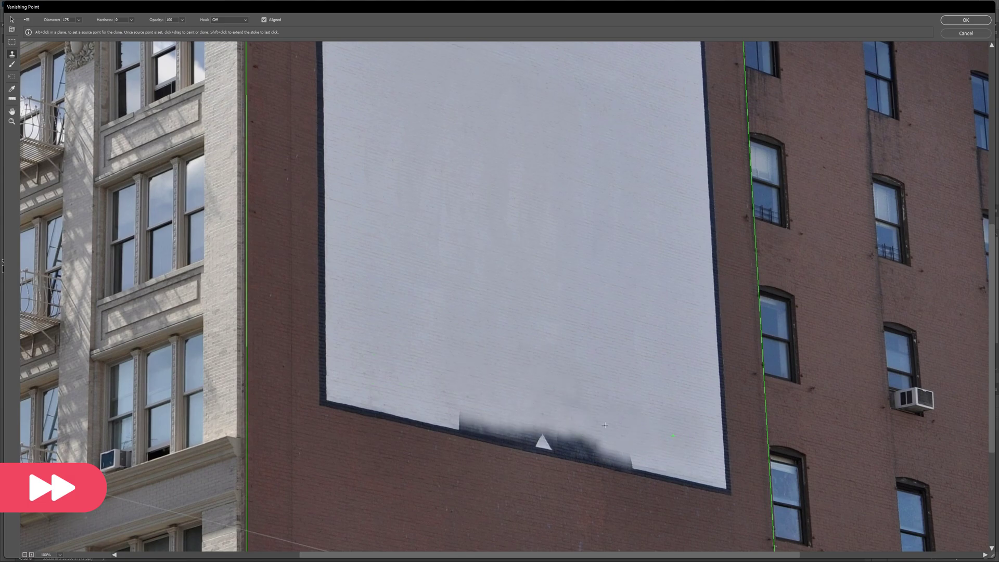
# Enlarge the Stamp brush to 300, sample the clean bottom border near the poster's lower left, and clone it over the remnant's left part.
pyautogui.keyDown('alt'); pyautogui.click(377, 415); pyautogui.keyUp('alt')
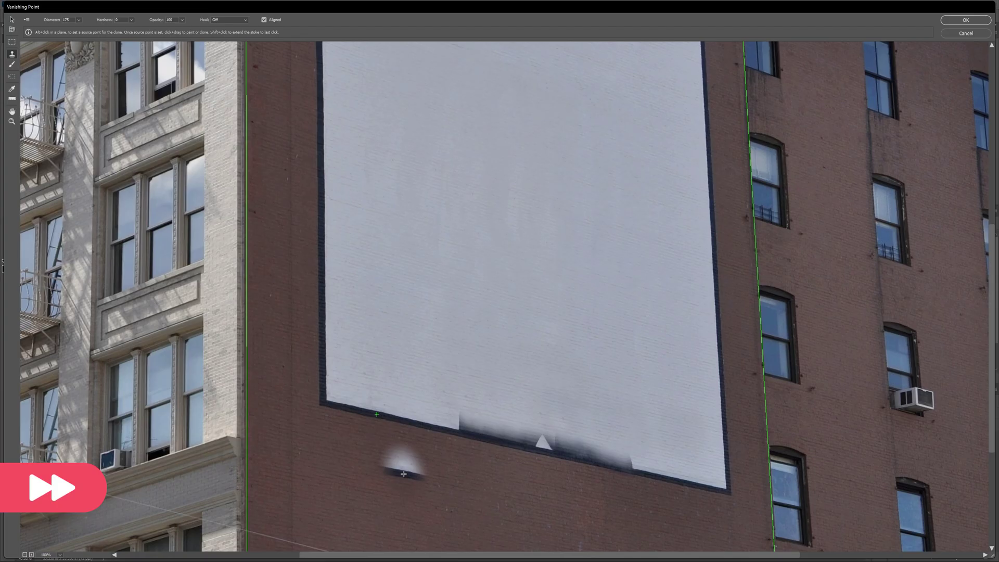
pyautogui.hotkey('ctrl', '-')
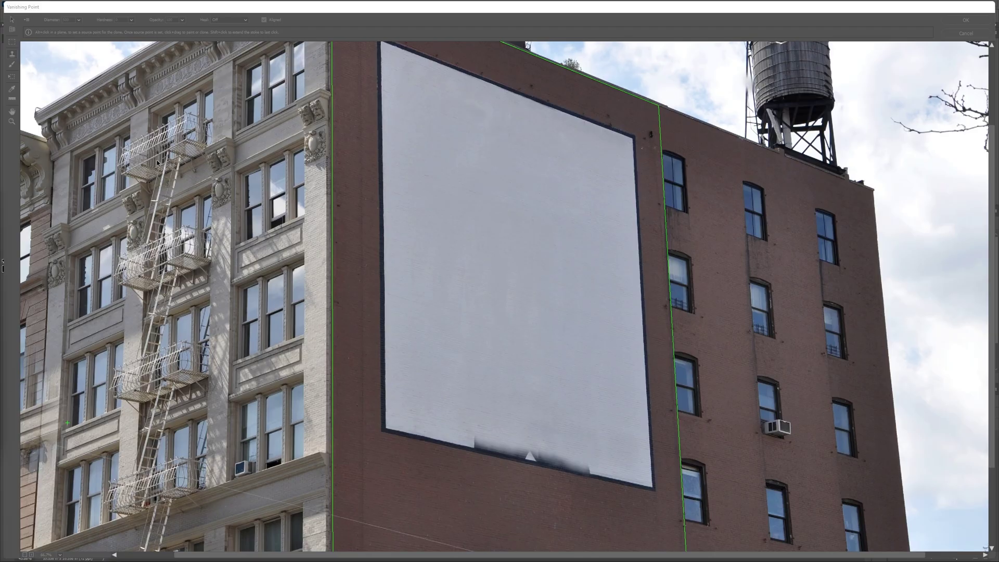
pyautogui.click(12, 57)
pyautogui.keyDown('alt'); pyautogui.click(473, 443); pyautogui.keyUp('alt')
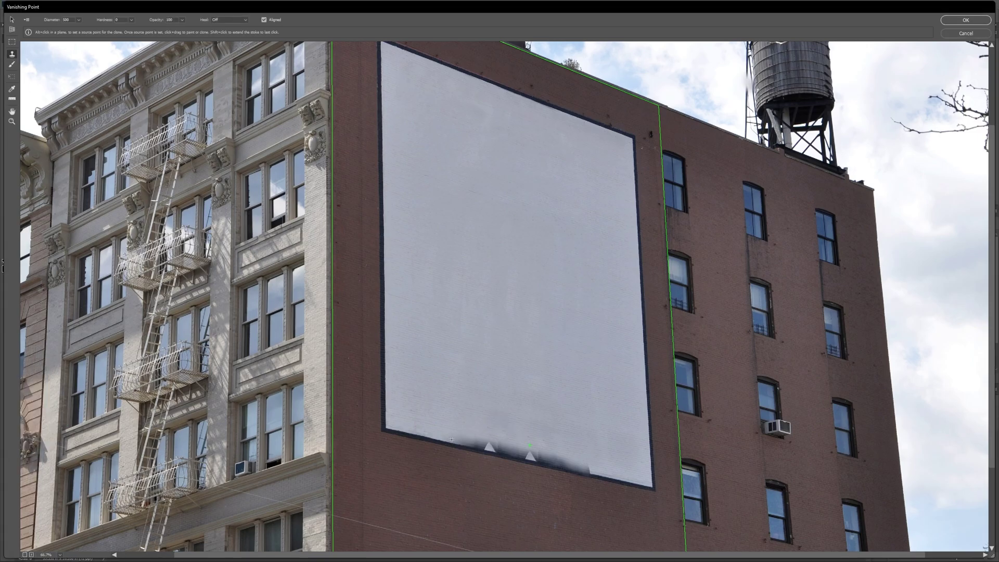
pyautogui.press('alt')
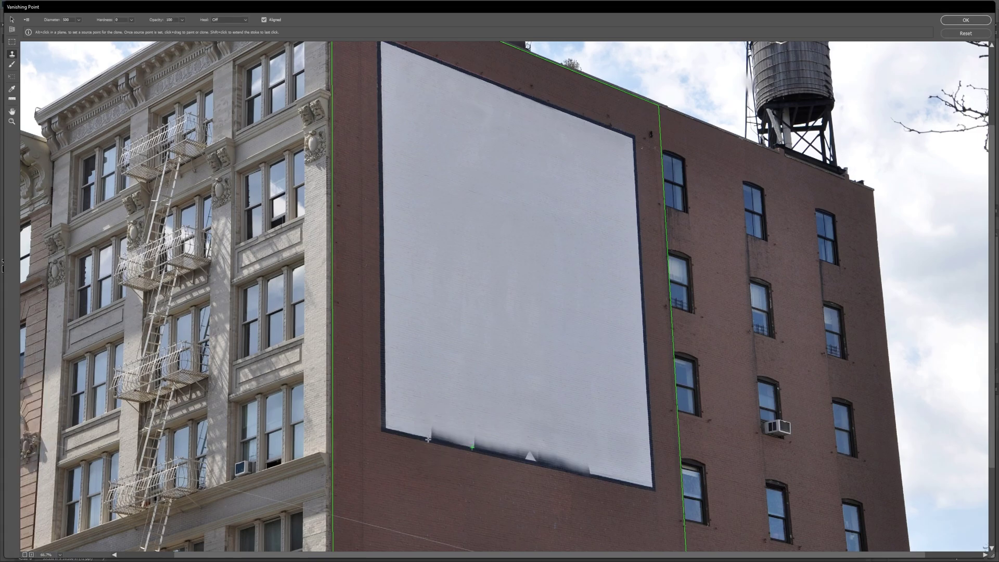
pyautogui.keyDown('alt'); pyautogui.click(421, 438); pyautogui.keyUp('alt')
pyautogui.click(479, 452)
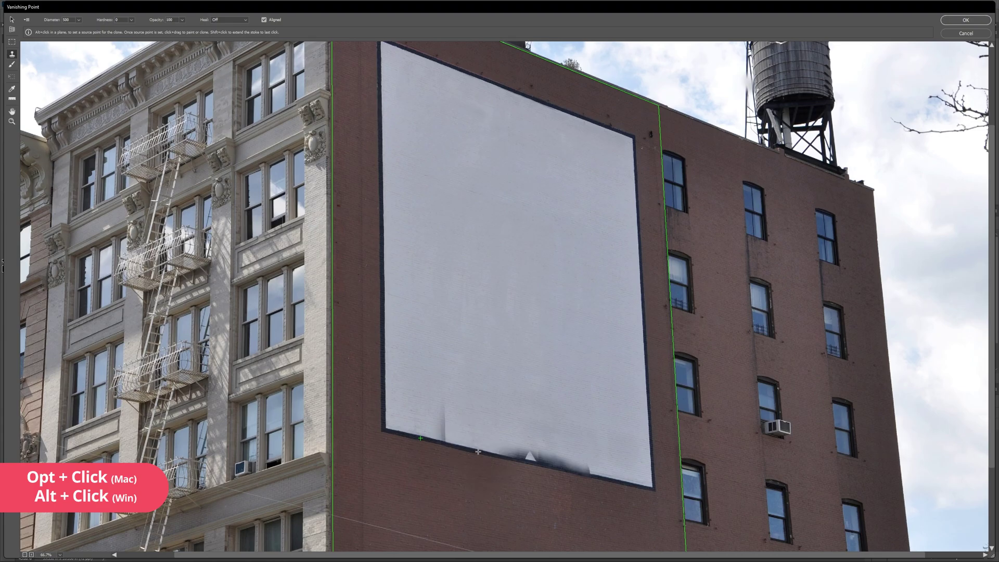
pyautogui.click(428, 438)
pyautogui.keyDown('alt'); pyautogui.click(423, 438); pyautogui.keyUp('alt')
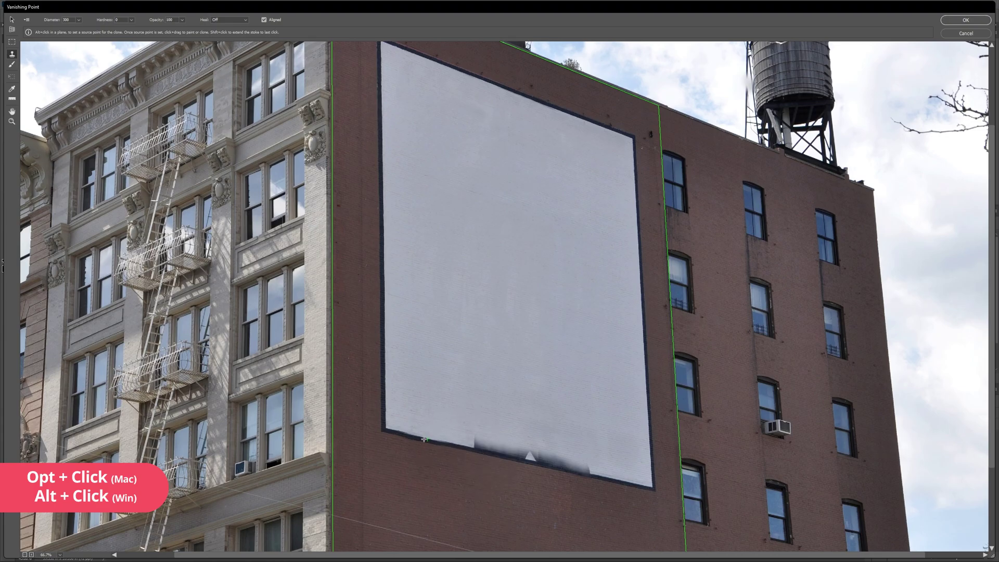
pyautogui.moveTo(469, 447); pyautogui.dragTo(516, 459)
# Resample the clean border and clone it over the rest of the dark remnant along the poster's bottom edge.
pyautogui.moveTo(591, 482); pyautogui.dragTo(620, 481)
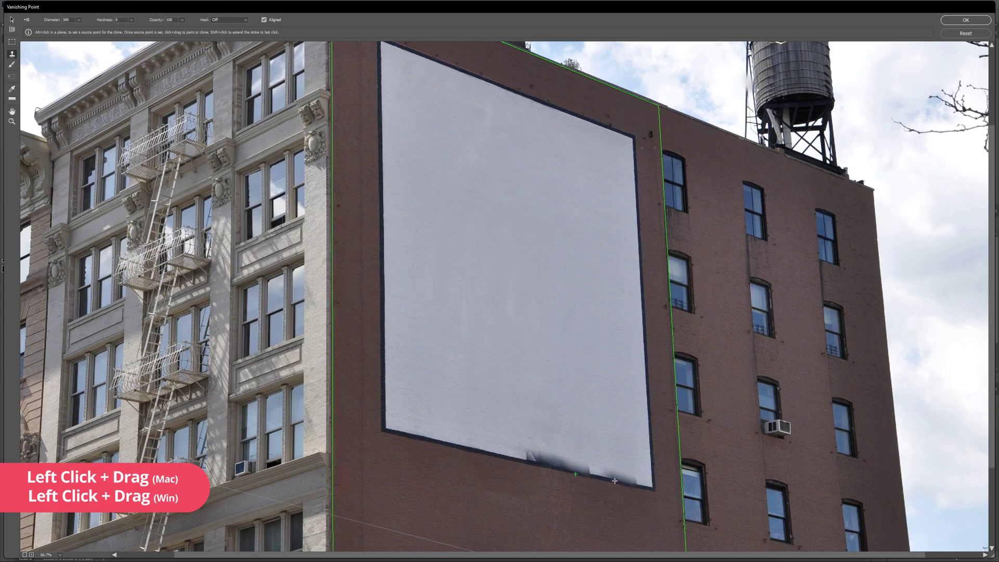
pyautogui.keyDown('alt'); pyautogui.click(618, 482); pyautogui.keyUp('alt')
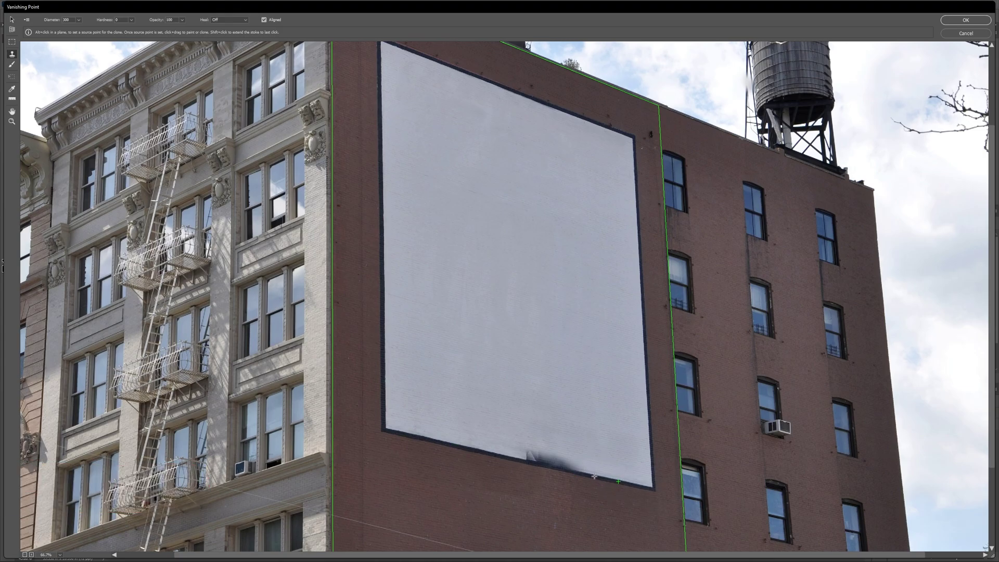
pyautogui.moveTo(591, 475); pyautogui.dragTo(453, 445)
pyautogui.keyDown('alt'); pyautogui.click(436, 441); pyautogui.keyUp('alt')
pyautogui.moveTo(517, 460); pyautogui.dragTo(595, 475)
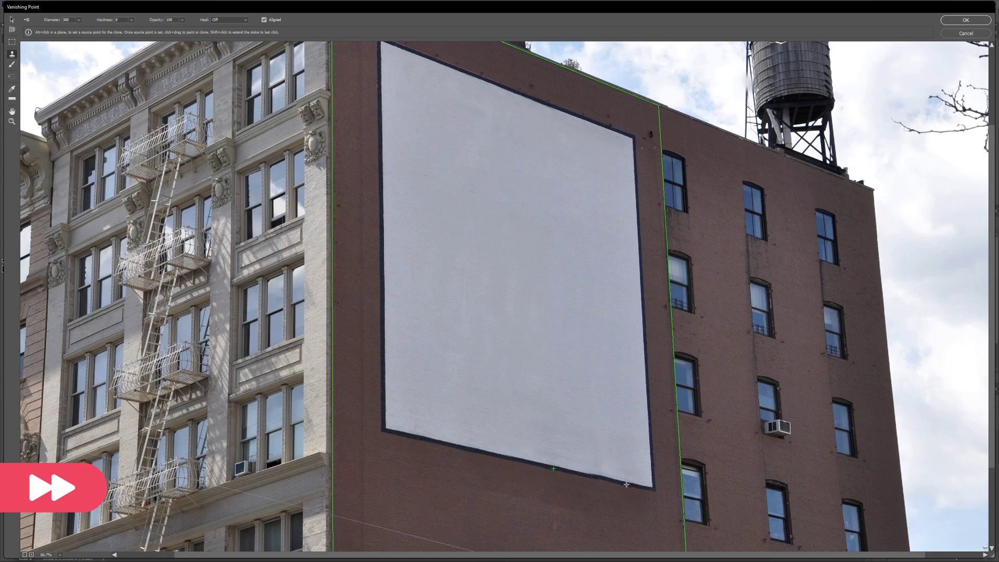
# Resample the border near the poster's lower right corner for a final touch-up and apply the Vanishing Point edits.
pyautogui.keyDown('alt'); pyautogui.click(619, 482); pyautogui.keyUp('alt')
pyautogui.moveTo(702, 481); pyautogui.dragTo(704, 495)
pyautogui.hotkey('ctrl', '0')
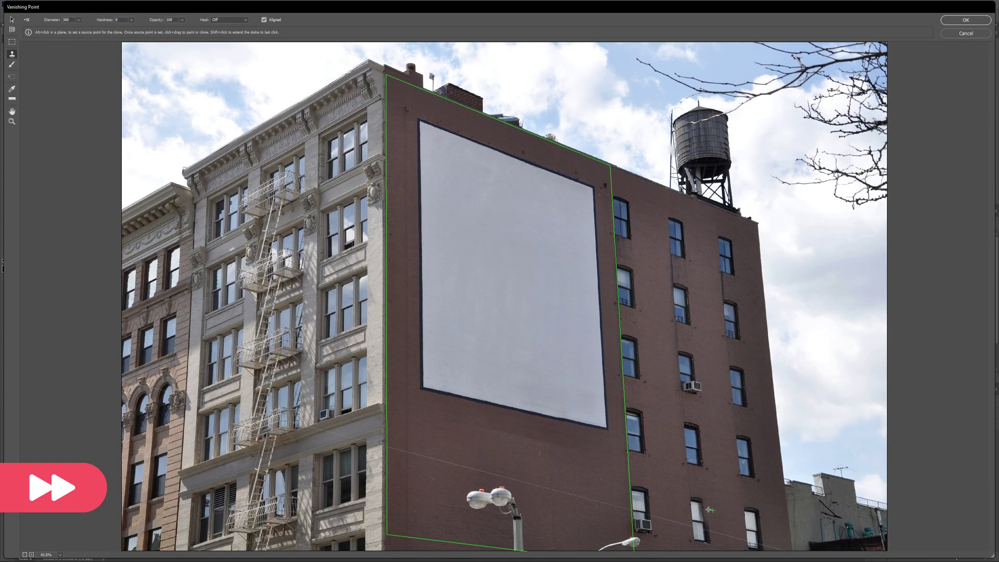
pyautogui.press('Return')
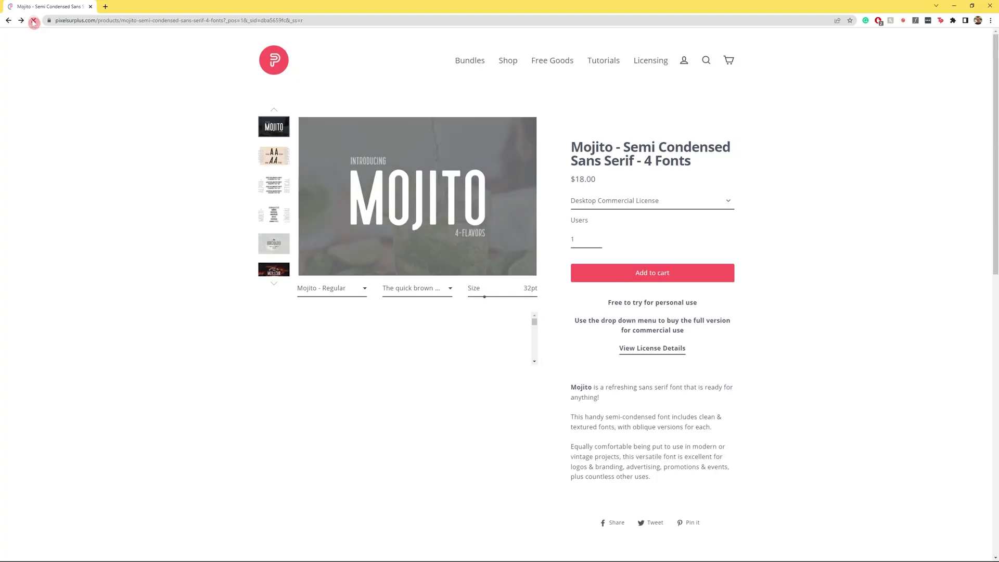
# Examine the preview images of the Mojito font on its Pixel Surplus product page in the browser.
pyautogui.click(280, 160)
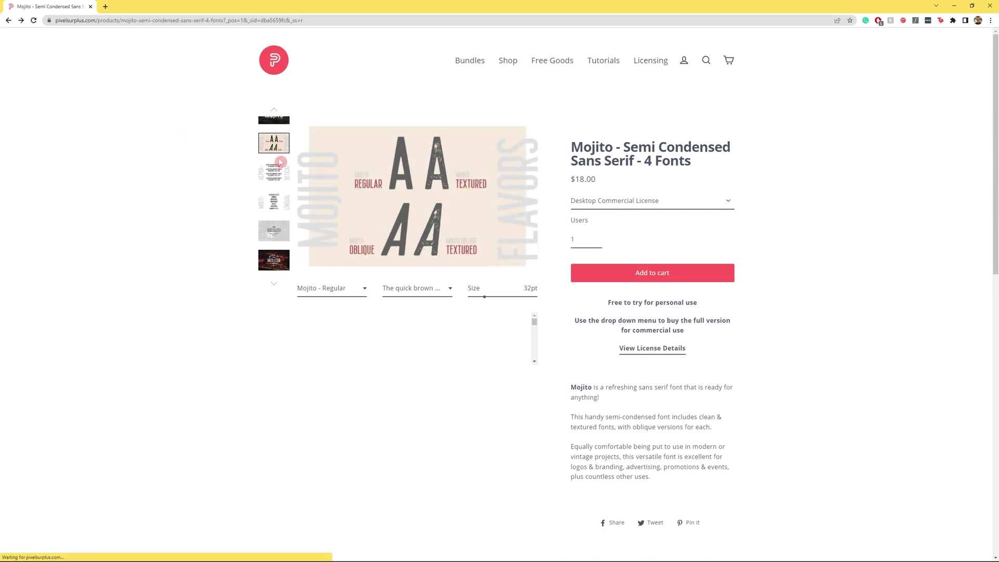
pyautogui.click(280, 162)
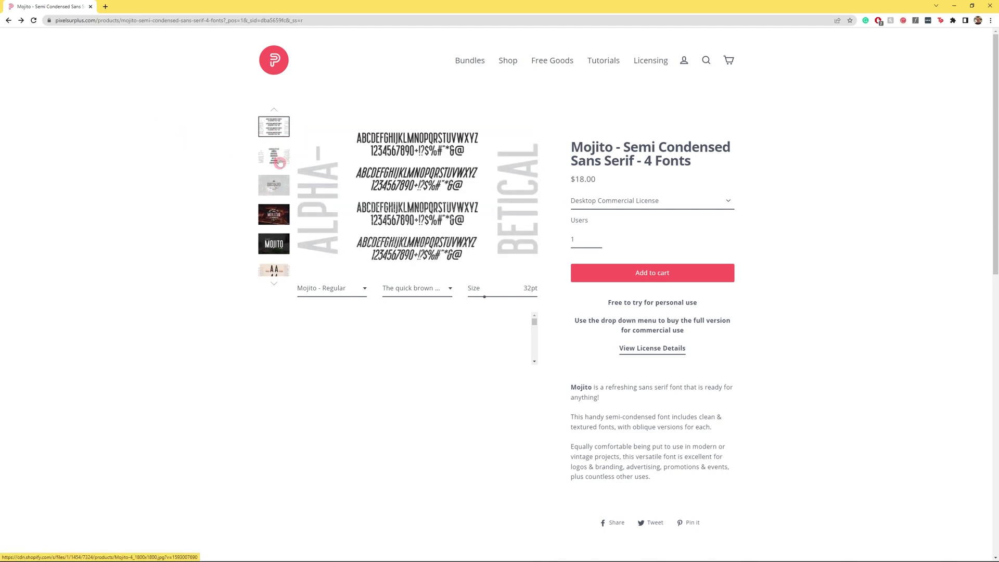
pyautogui.click(279, 162)
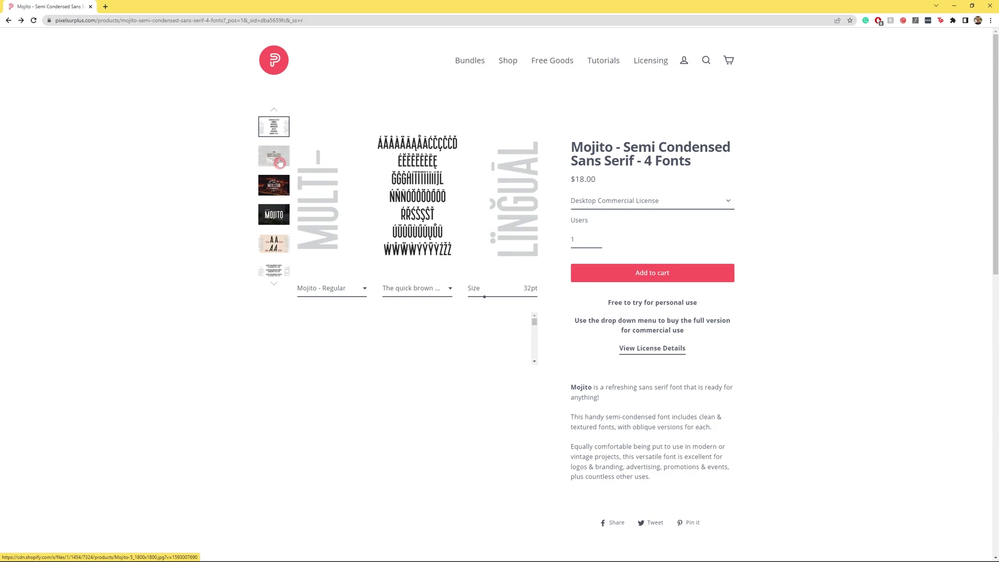
pyautogui.click(280, 162)
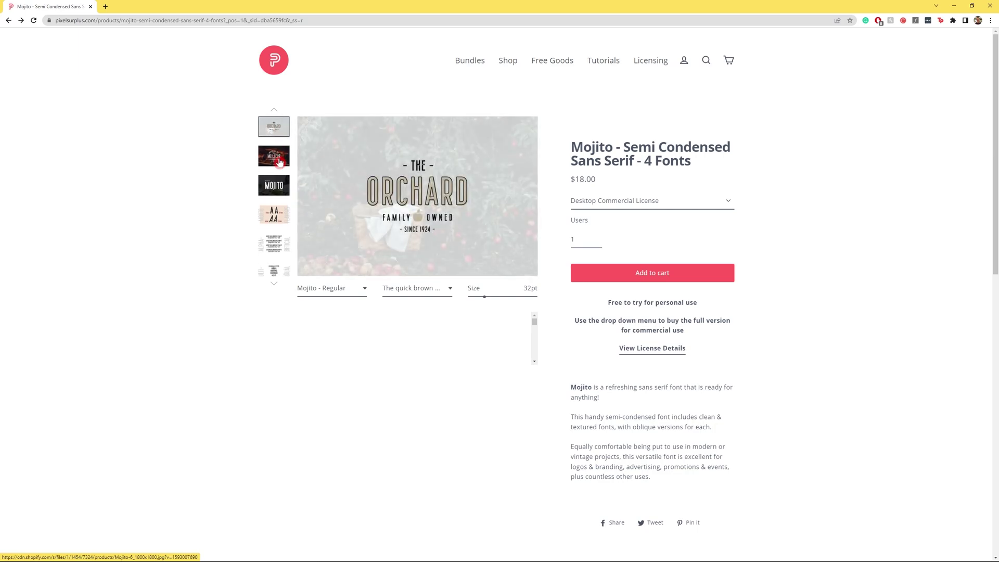
pyautogui.click(280, 162)
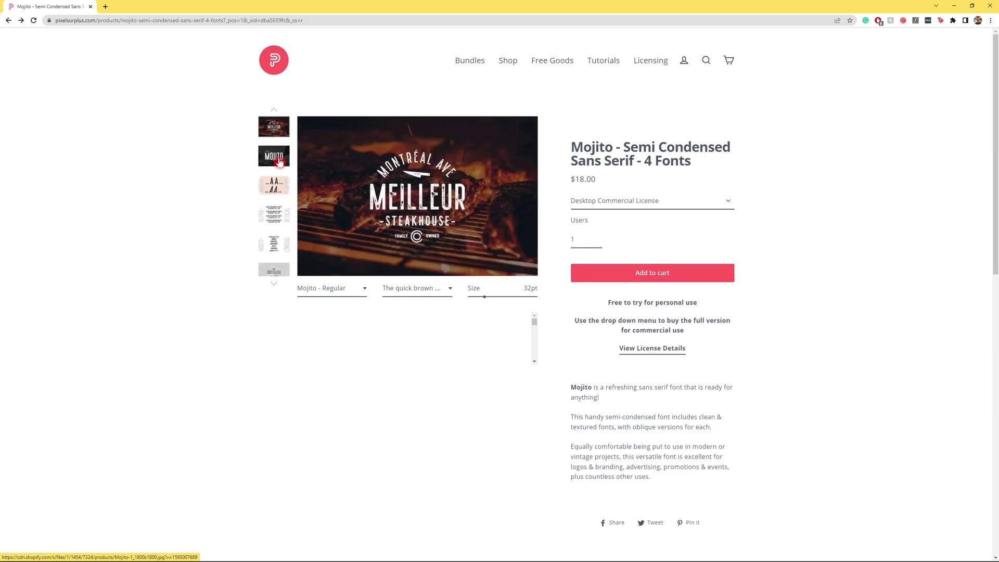
pyautogui.click(279, 162)
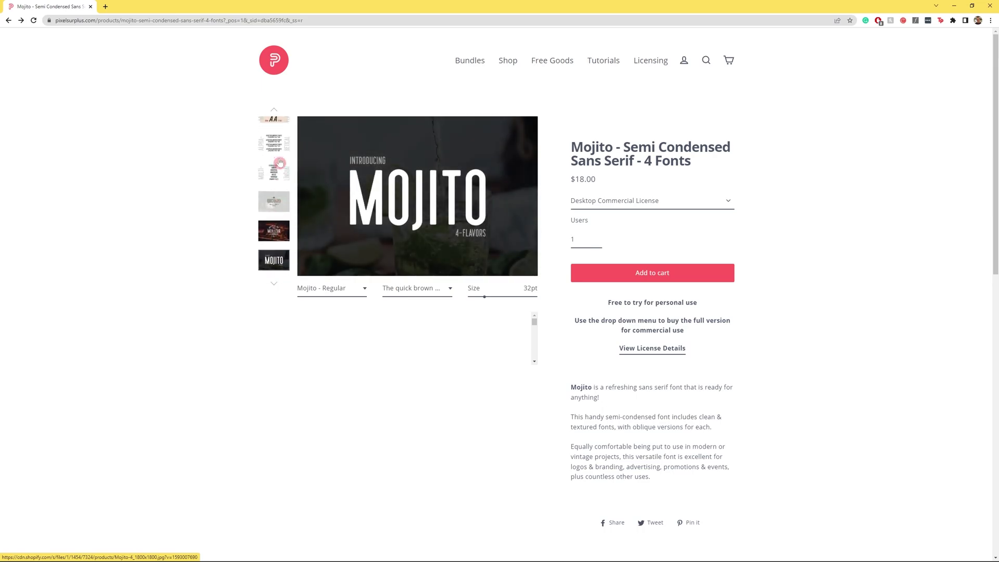
# Change the Mojito font's licence to Free - Personal Use License and back to Desktop Commercial License.
pyautogui.click(657, 203)
pyautogui.click(657, 224)
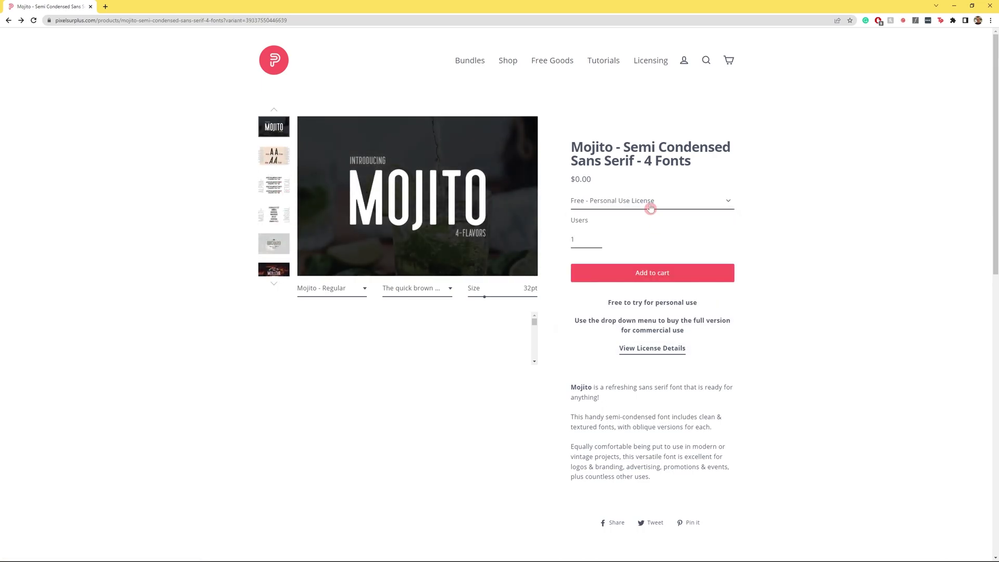
pyautogui.click(660, 206)
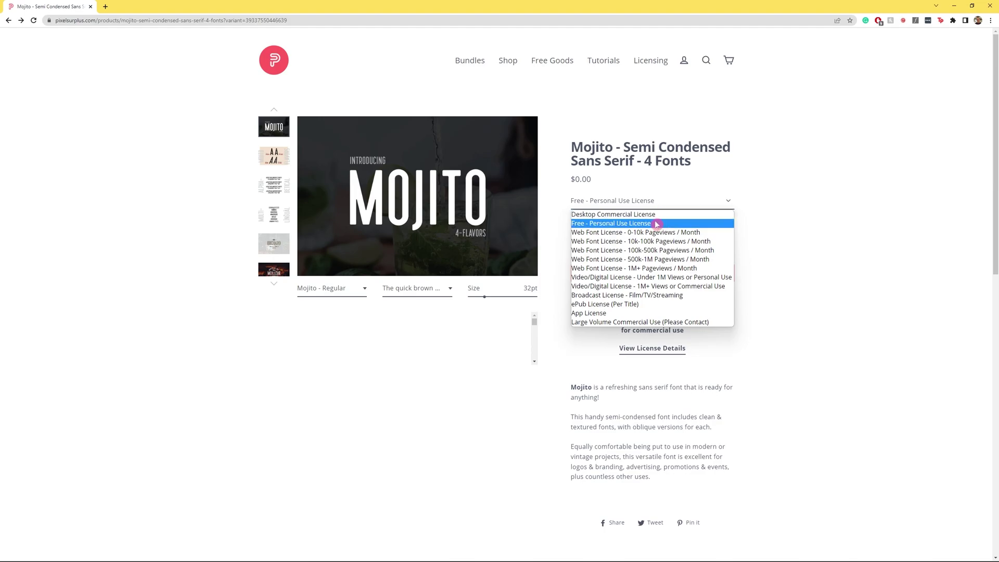
pyautogui.click(658, 214)
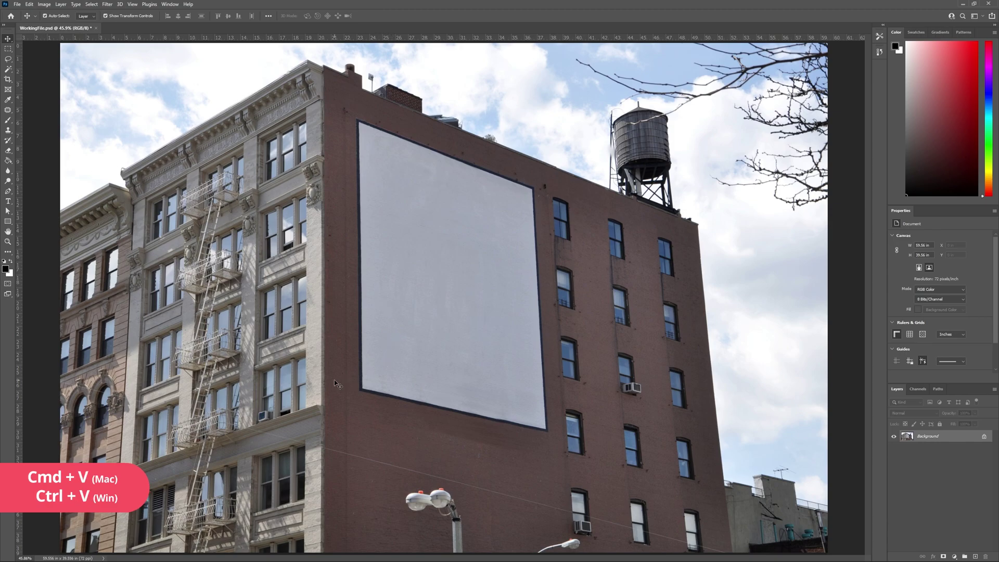
# Paste the logo artwork as a Smart Object without adding it to the library, and enlarge it to most of the poster's width.
pyautogui.hotkey('ctrl', 'v')
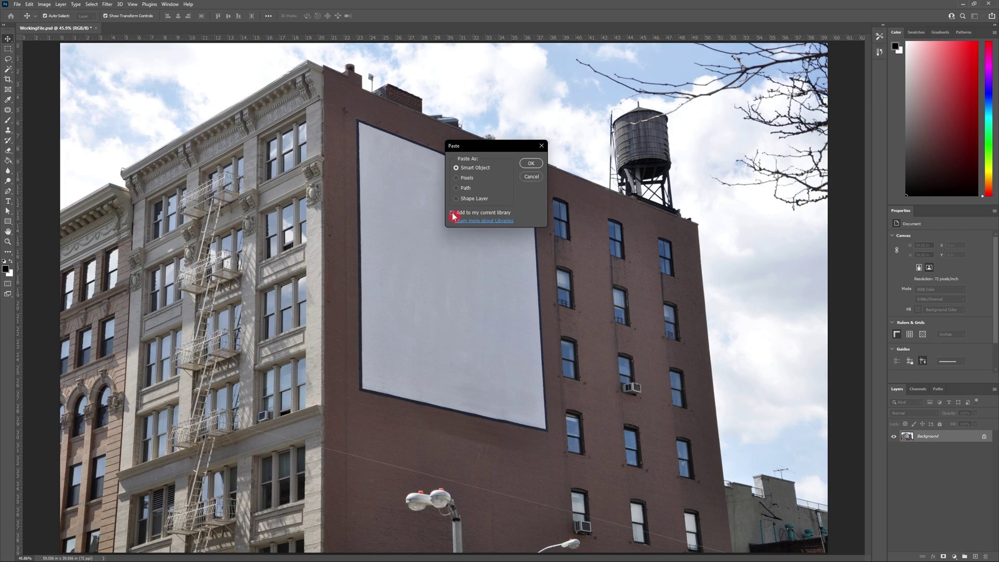
pyautogui.click(452, 215)
pyautogui.click(537, 165)
pyautogui.click(536, 164)
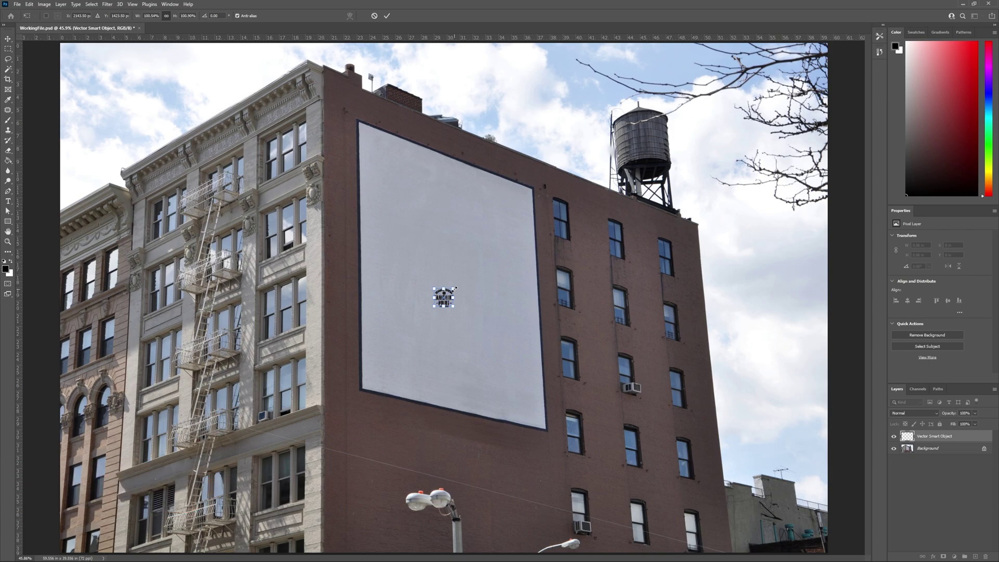
pyautogui.moveTo(454, 288); pyautogui.dragTo(448, 247)
pyautogui.doubleClick(448, 248)
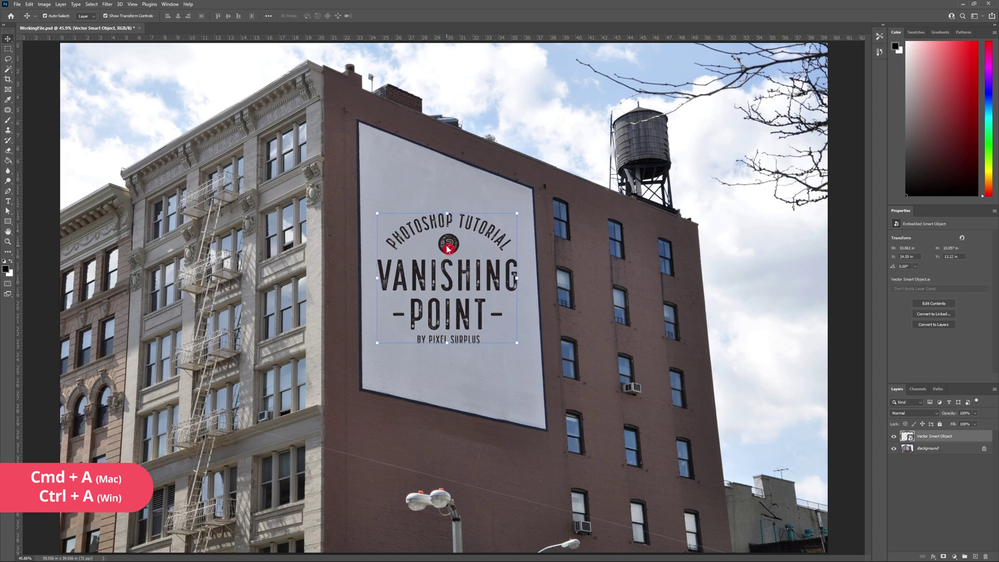
# Copy the entire logo artwork to the clipboard and hide the Vector Smart Object layer.
pyautogui.hotkey('ctrl', 'a')
pyautogui.hotkey('ctrl', 'c')
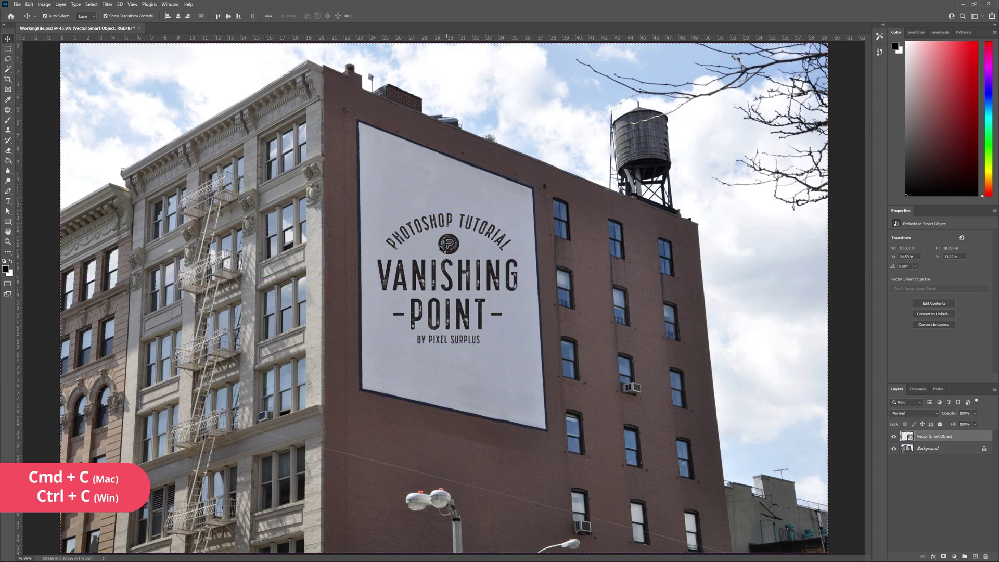
pyautogui.press('ctrl')
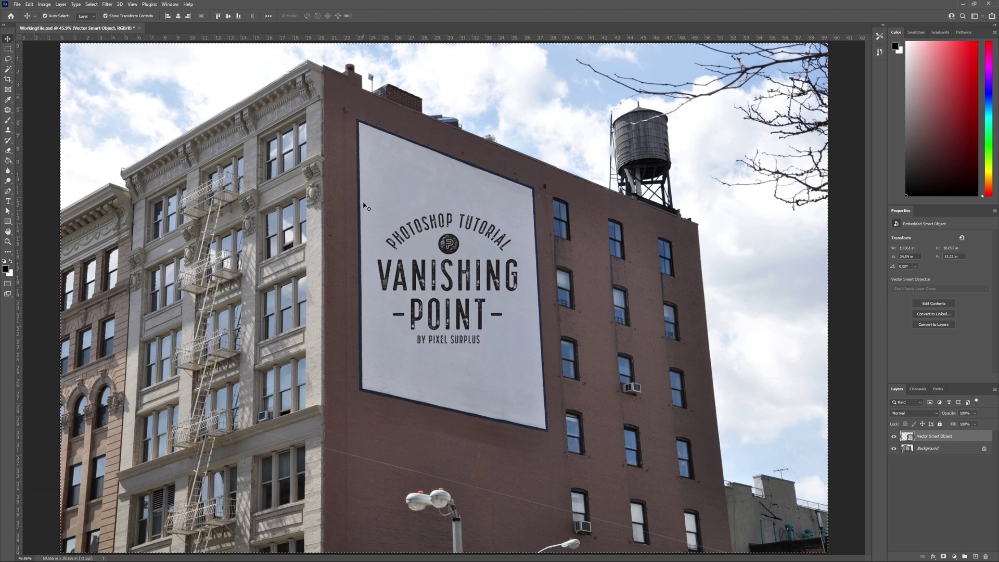
pyautogui.click(894, 437)
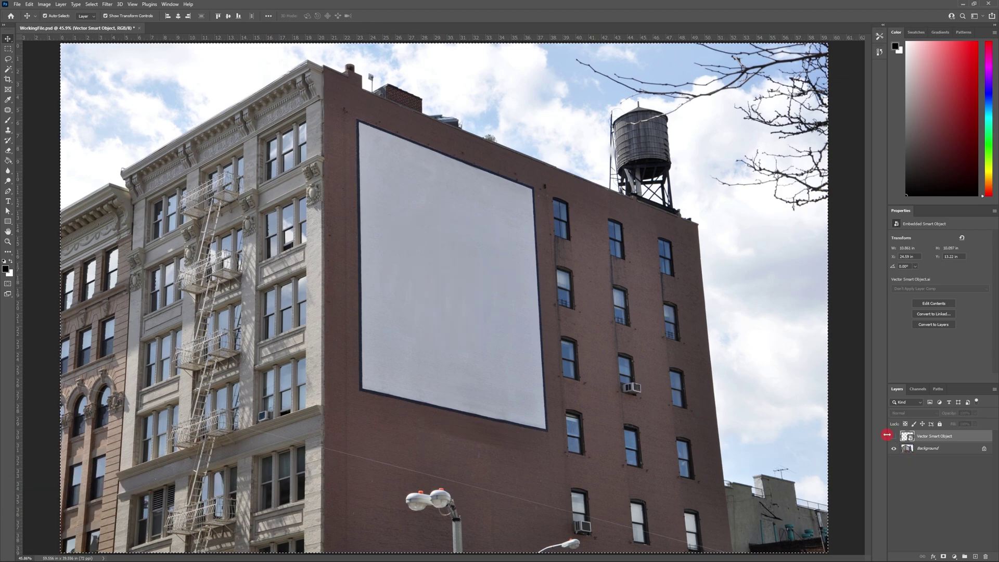
# On a new layer, paste the logo into Vanishing Point and place it over the blank poster in the wall's perspective plane.
pyautogui.click(977, 557)
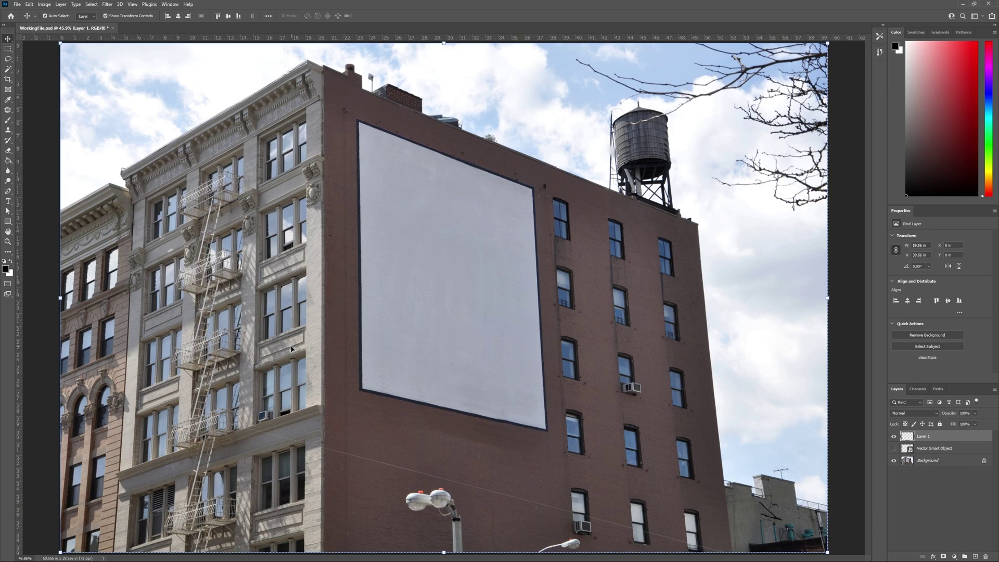
pyautogui.click(107, 5)
pyautogui.click(135, 86)
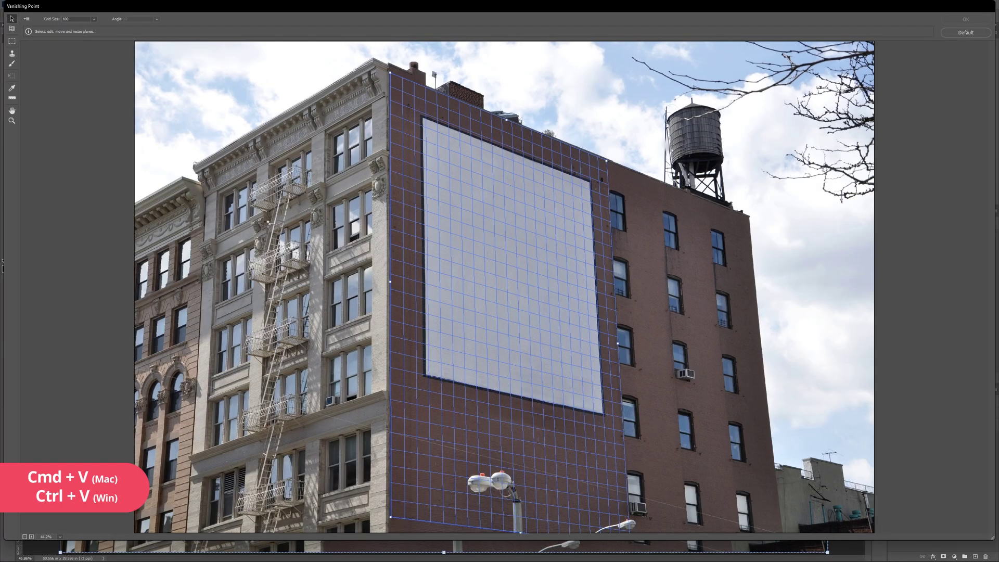
pyautogui.hotkey('ctrl', 'v')
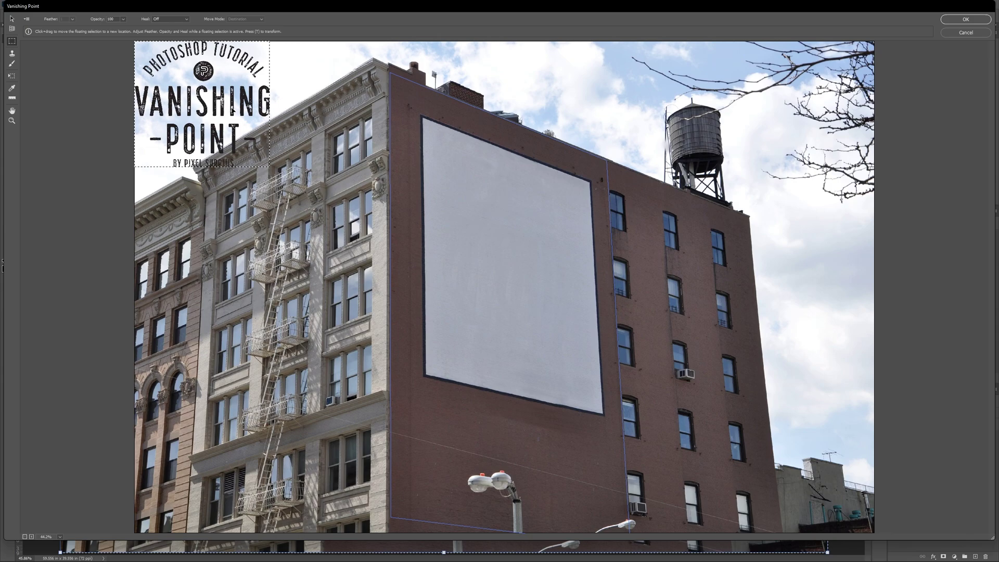
pyautogui.moveTo(233, 110); pyautogui.dragTo(271, 148)
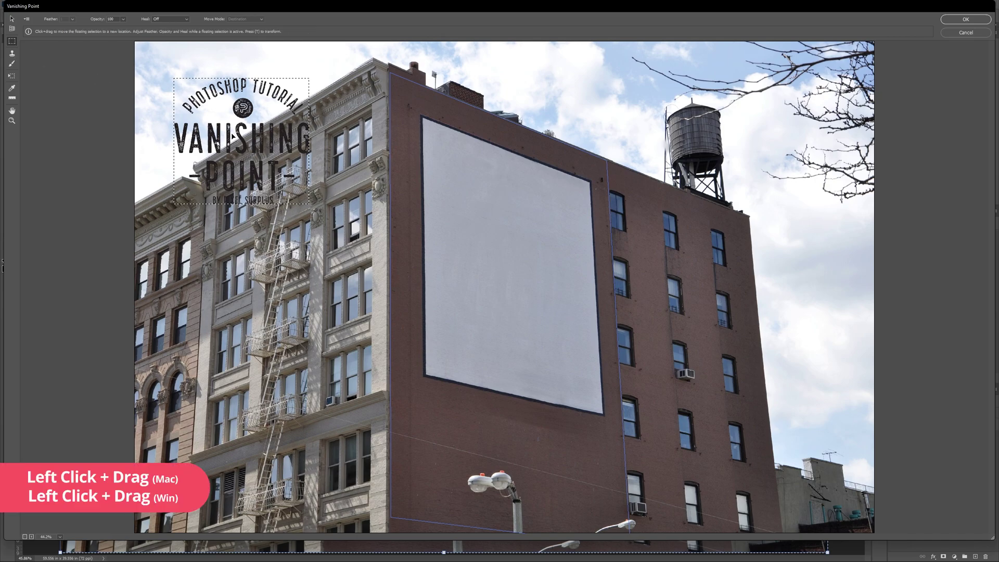
pyautogui.moveTo(245, 148); pyautogui.dragTo(511, 266)
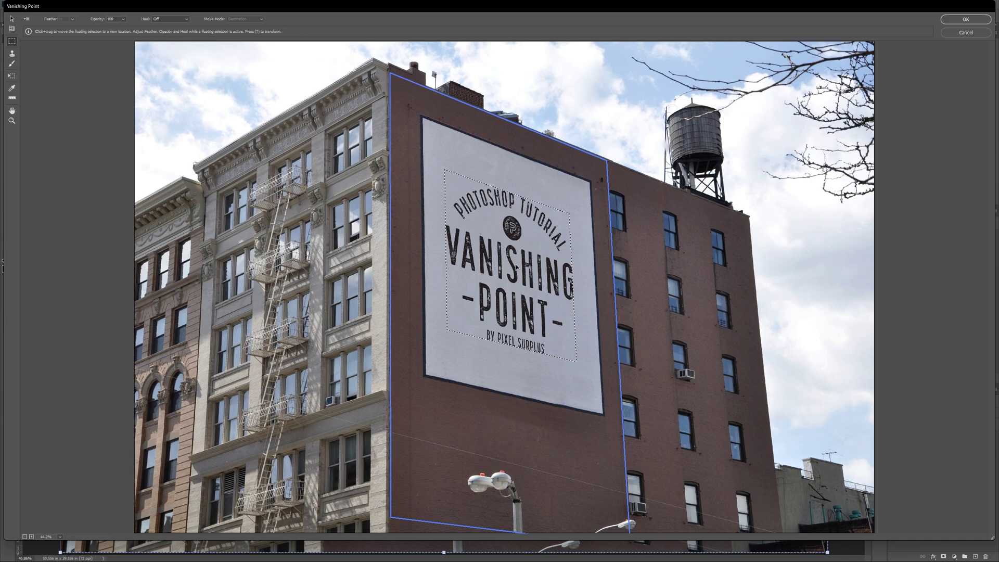
# Transform the pasted logo slightly larger, centre it on the poster and apply the Vanishing Point result.
pyautogui.press('ctrl')
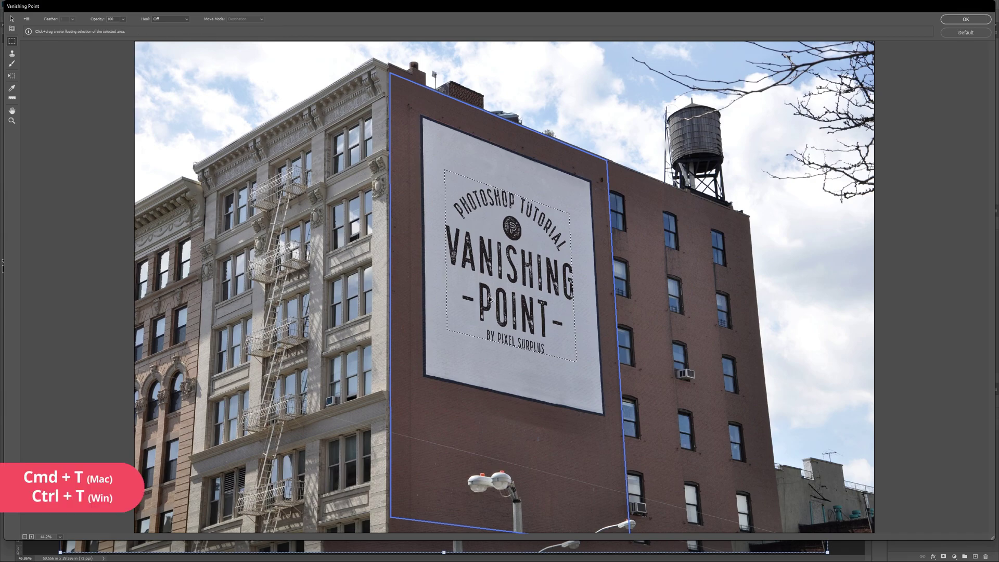
pyautogui.hotkey('ctrl', 't')
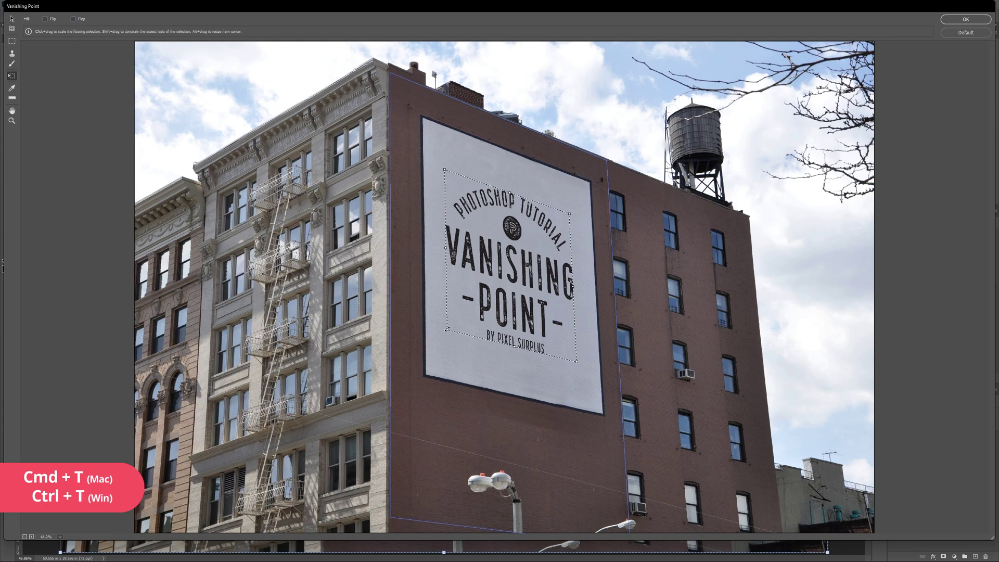
pyautogui.moveTo(444, 331)
pyautogui.mouseDown()
pyautogui.moveTo(436, 329)
pyautogui.moveTo(442, 341)
pyautogui.mouseUp()
pyautogui.moveTo(488, 274); pyautogui.dragTo(491, 271)
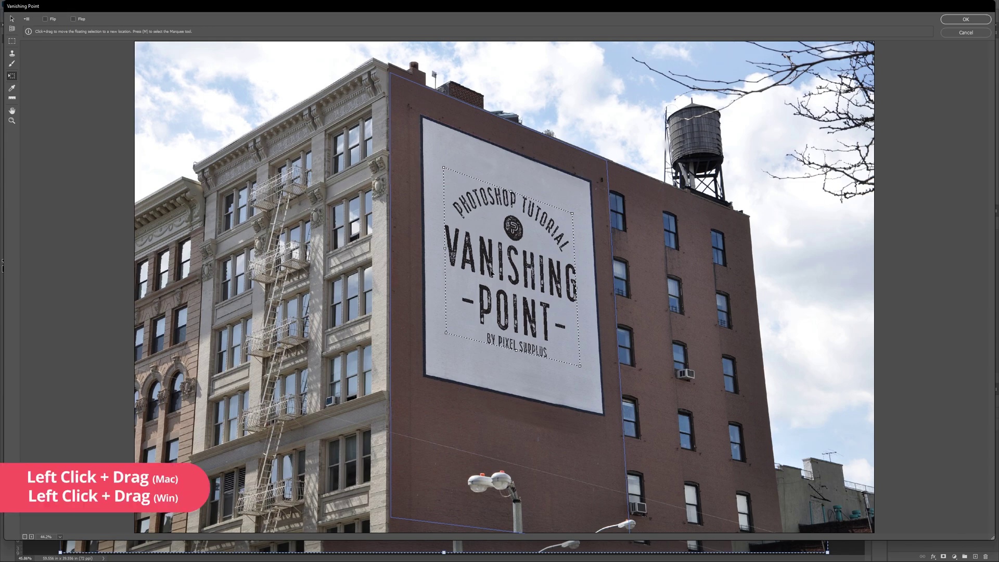
pyautogui.moveTo(491, 271); pyautogui.dragTo(490, 271)
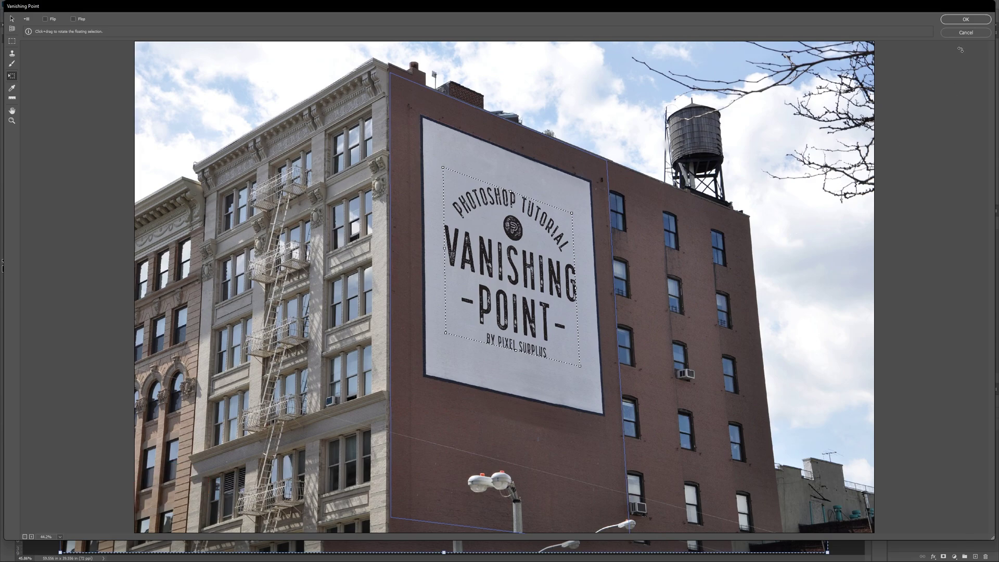
pyautogui.click(965, 20)
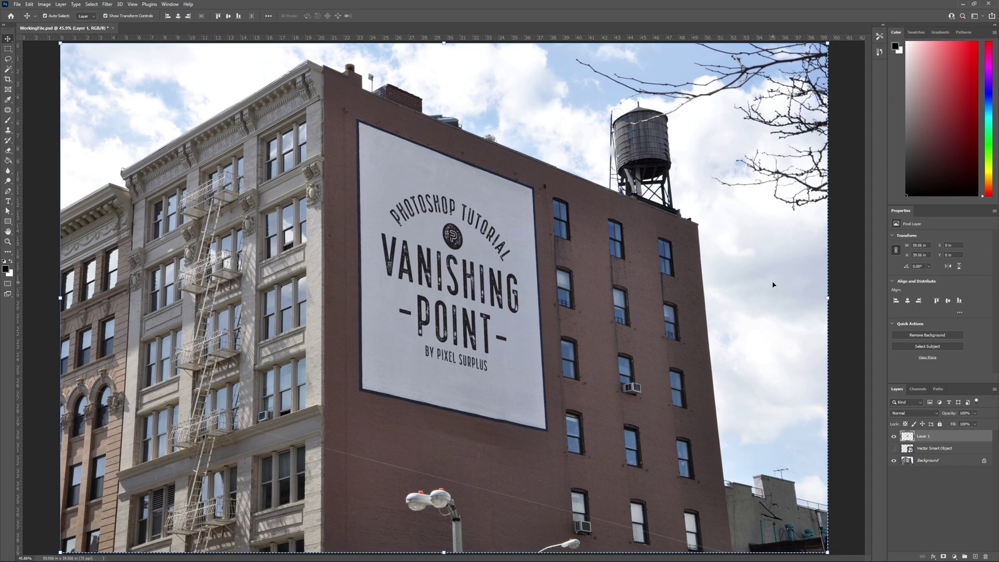
# Blend the perspective logo layer into the wall texture by splitting the Blend If Underlying Layer highlight slider to about 166 / 195.
pyautogui.click(648, 383)
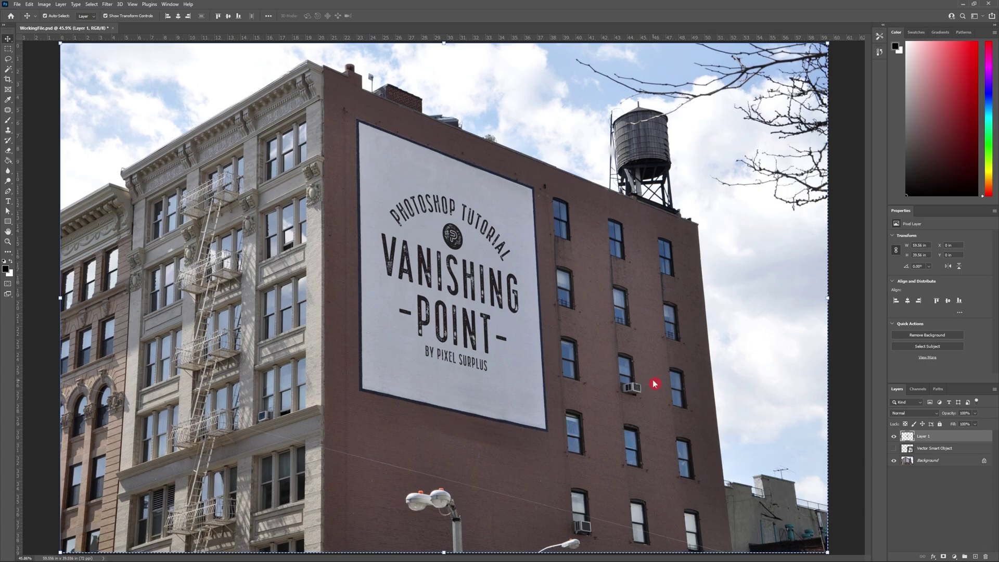
pyautogui.hotkey('ctrl', '+')
pyautogui.hotkey('ctrl', '+')
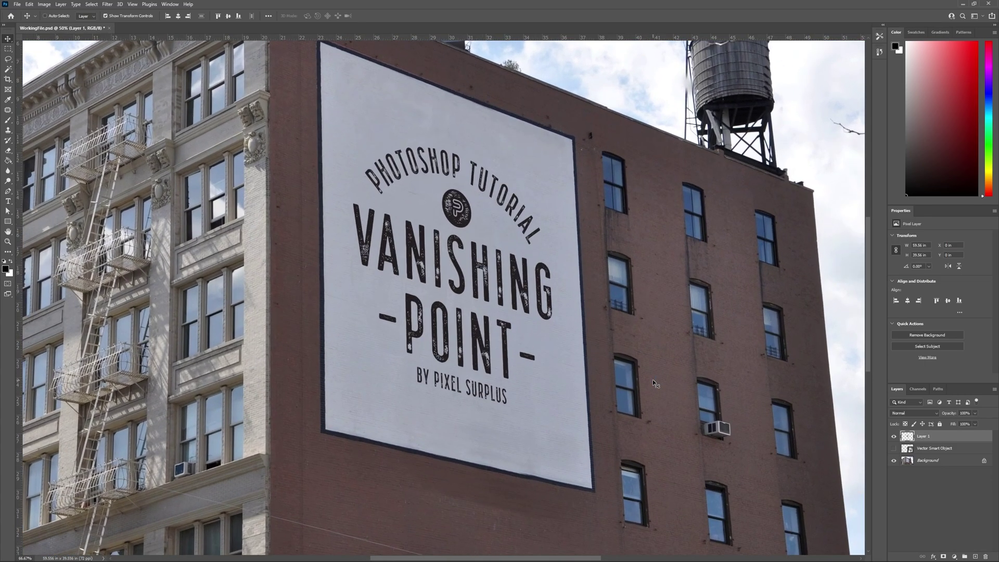
pyautogui.hotkey('ctrl', '+')
pyautogui.hotkey('ctrl', '+')
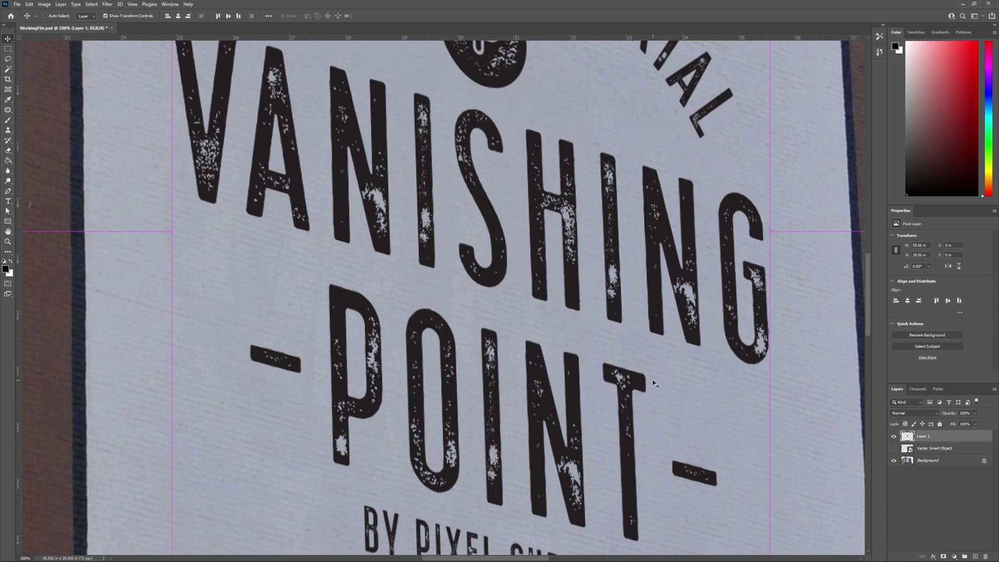
pyautogui.click(908, 440)
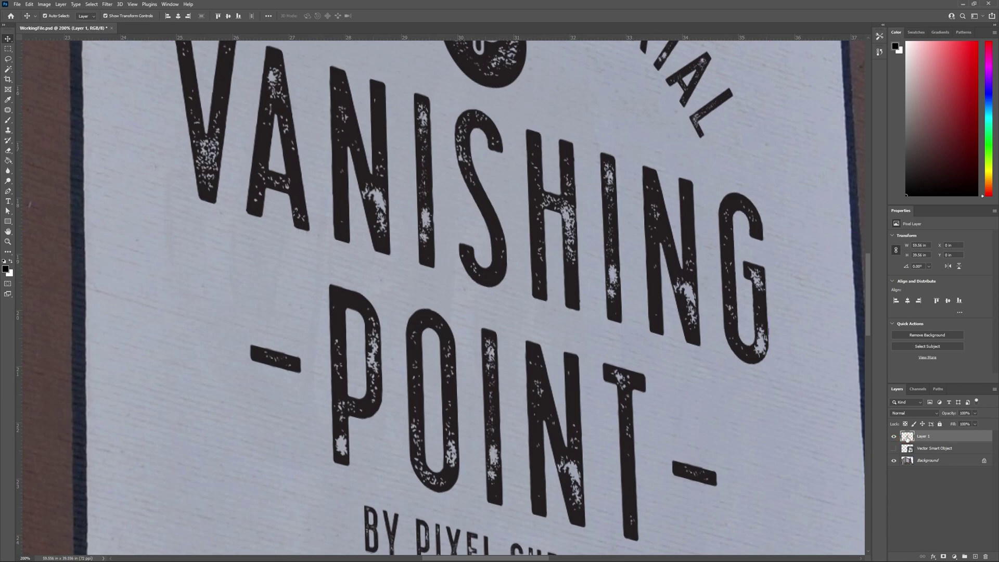
pyautogui.doubleClick(907, 439)
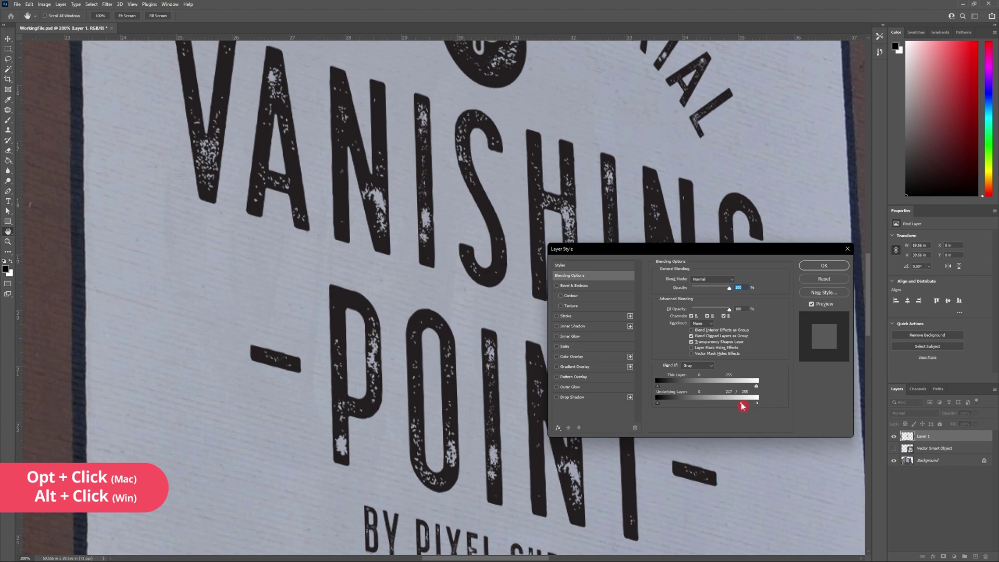
pyautogui.moveTo(736, 406); pyautogui.dragTo(720, 406)
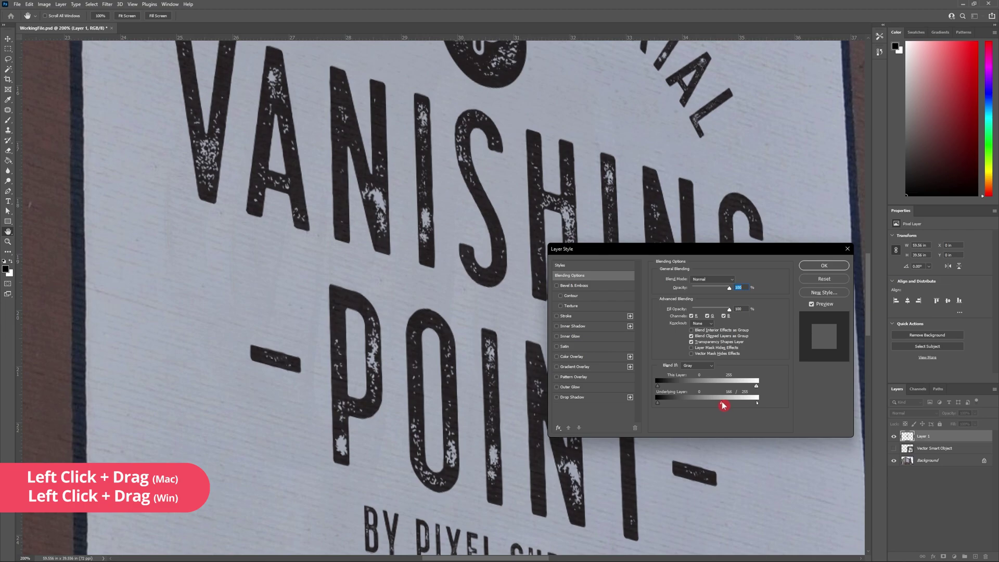
pyautogui.moveTo(722, 406)
pyautogui.mouseDown()
pyautogui.moveTo(709, 405)
pyautogui.moveTo(727, 404)
pyautogui.mouseUp()
pyautogui.moveTo(724, 404); pyautogui.dragTo(734, 405)
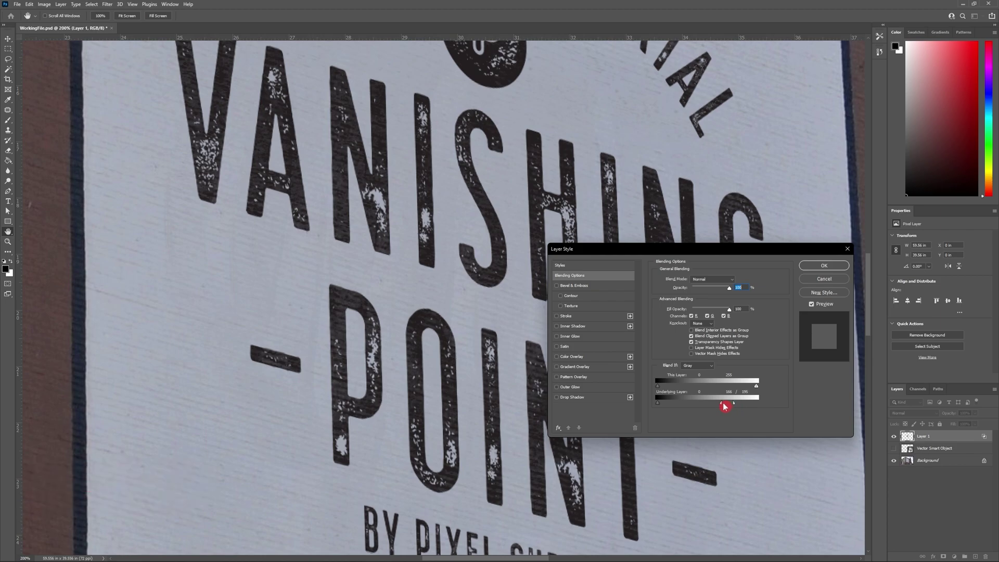
pyautogui.moveTo(725, 407); pyautogui.dragTo(724, 406)
pyautogui.click(824, 266)
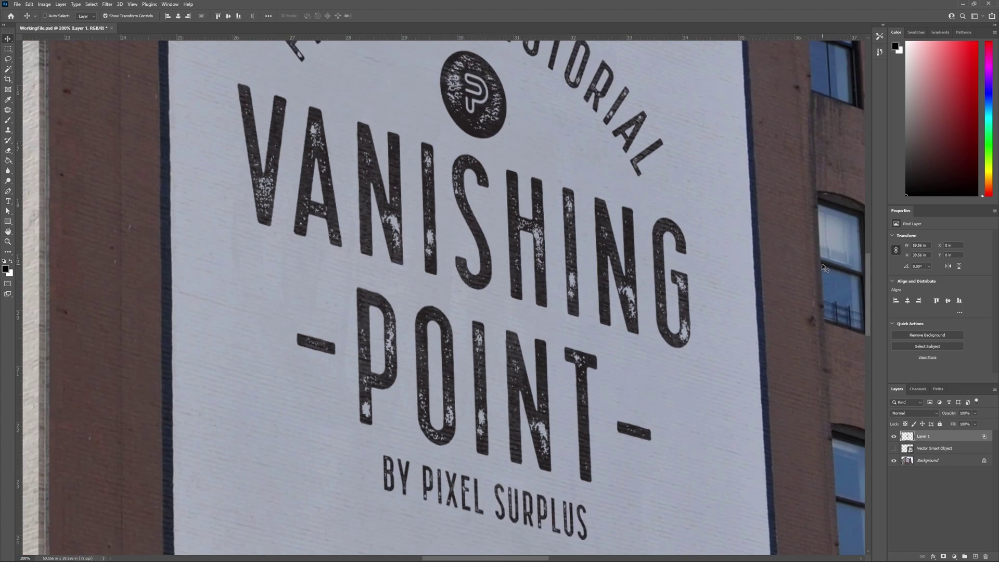
# Add a Color Overlay to the perspective logo layer in dark red 2f1616 with Normal blending.
pyautogui.hotkey('ctrl', '0')
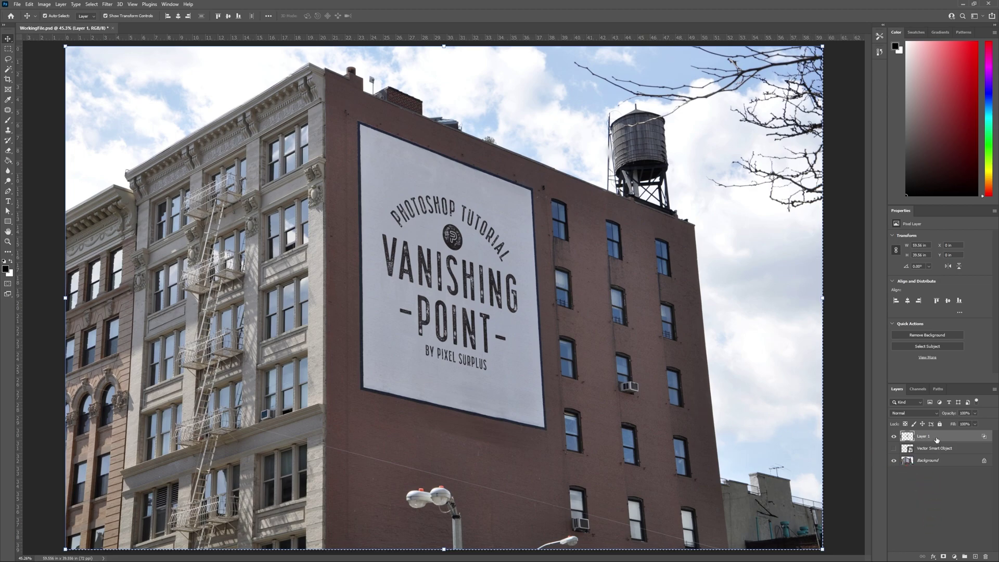
pyautogui.click(932, 549)
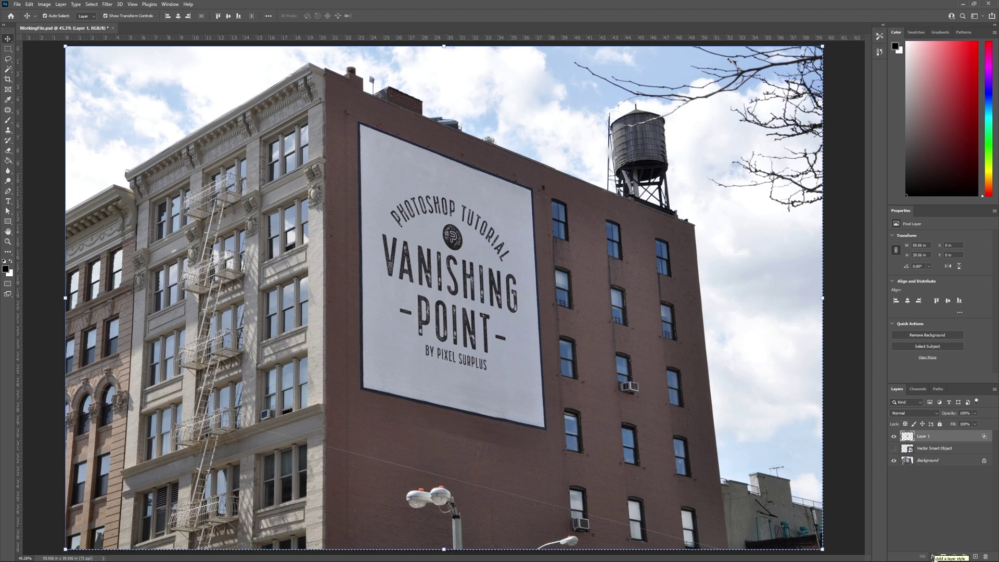
pyautogui.click(948, 528)
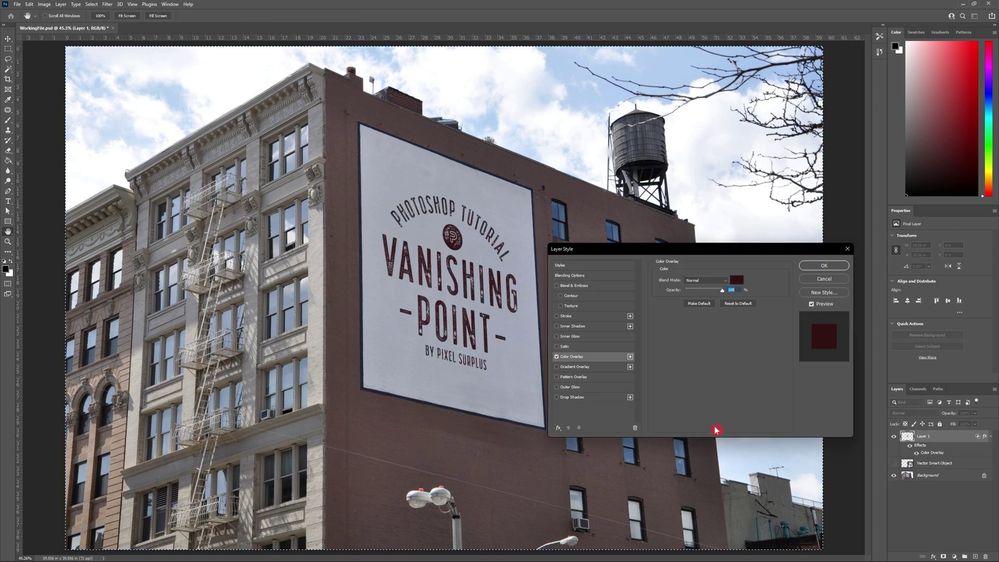
pyautogui.click(738, 283)
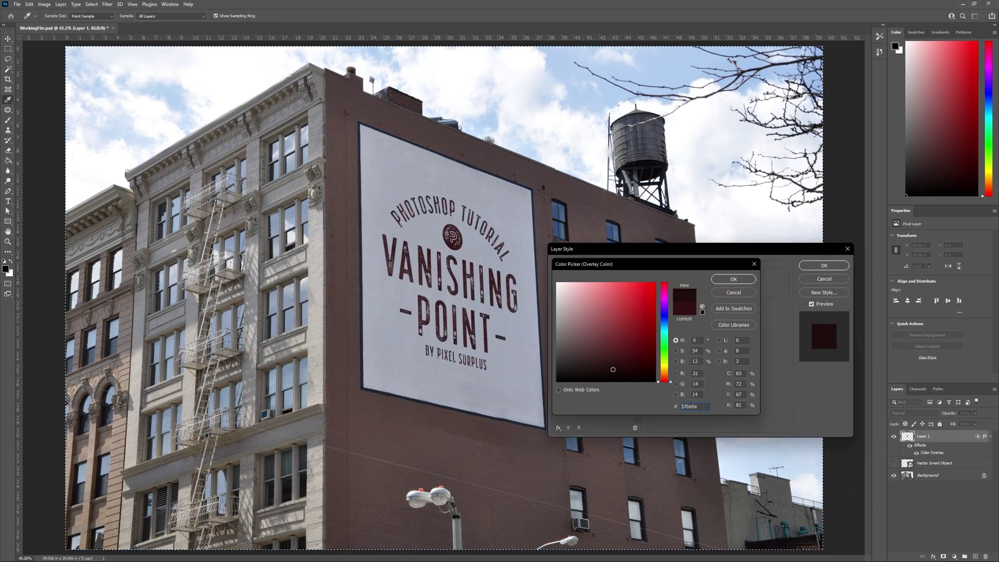
pyautogui.click(614, 369)
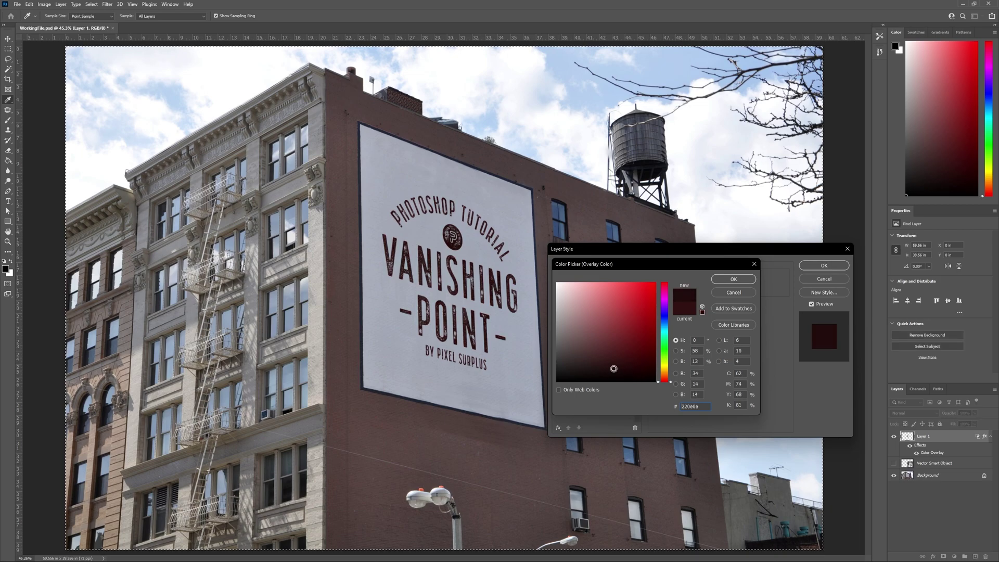
pyautogui.moveTo(614, 369); pyautogui.dragTo(609, 366)
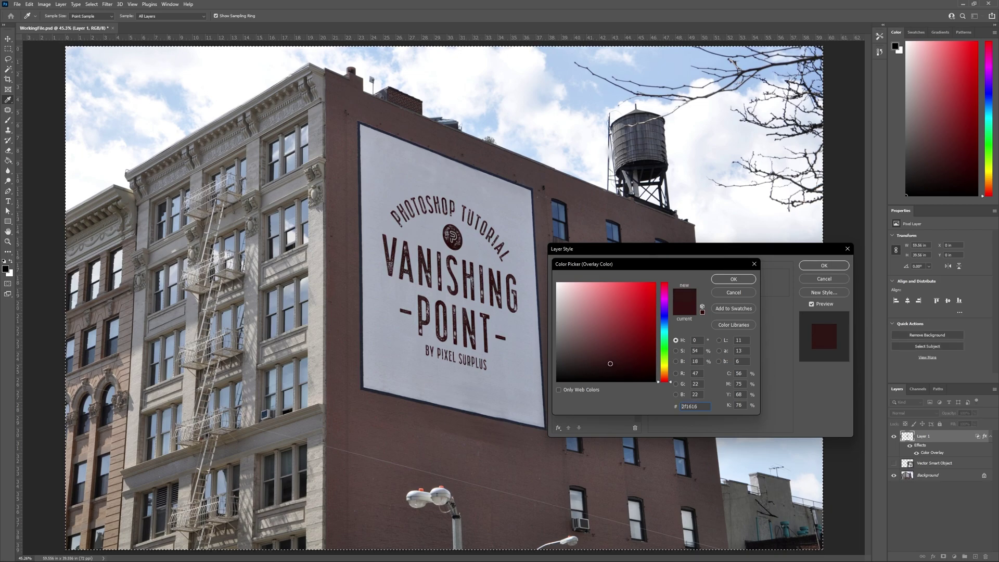
pyautogui.click(825, 267)
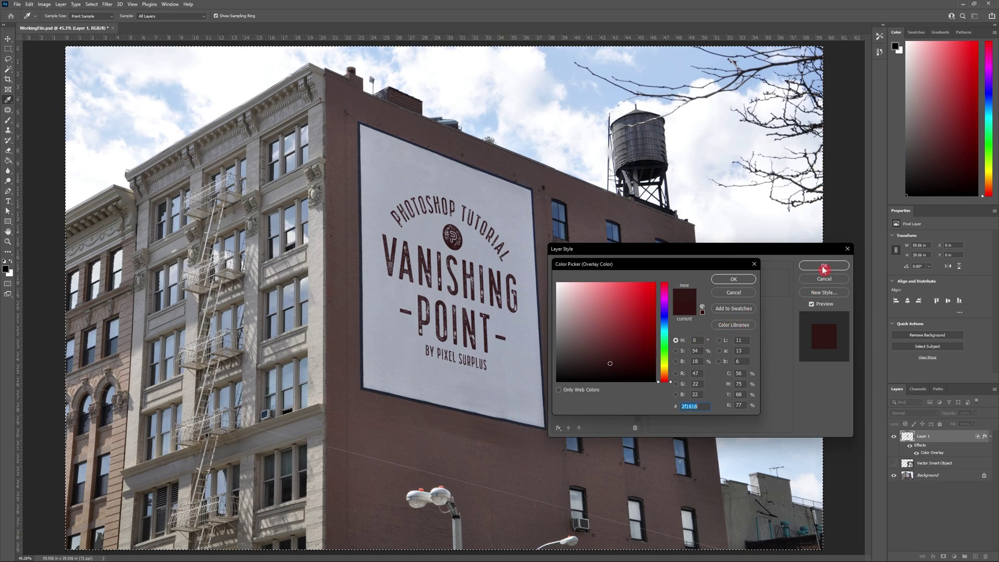
pyautogui.click(733, 279)
pyautogui.click(821, 266)
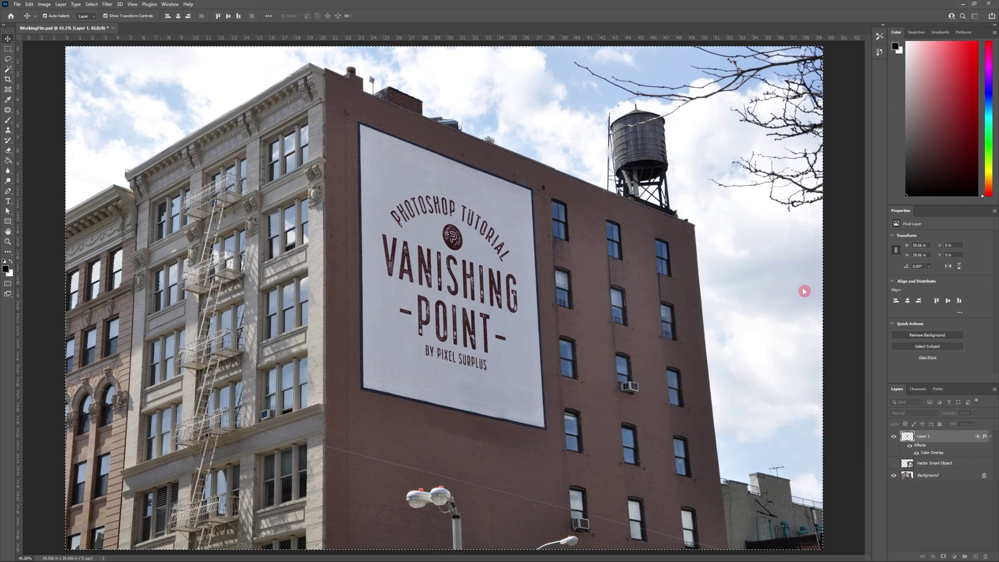
pyautogui.moveTo(804, 291); pyautogui.dragTo(804, 291)
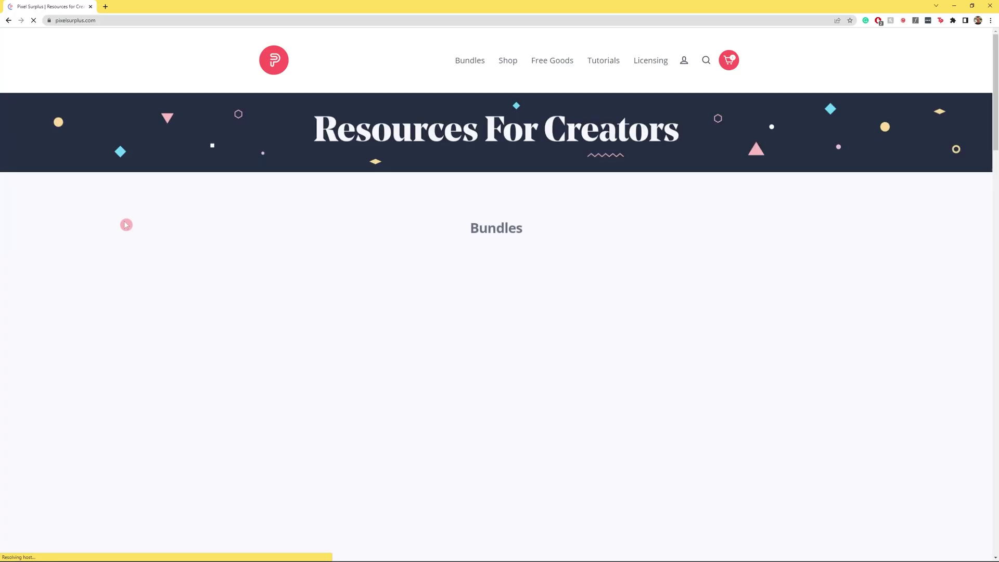
# Open the free fonts collection on the Pixel Surplus website in the browser.
pyautogui.moveTo(548, 69)
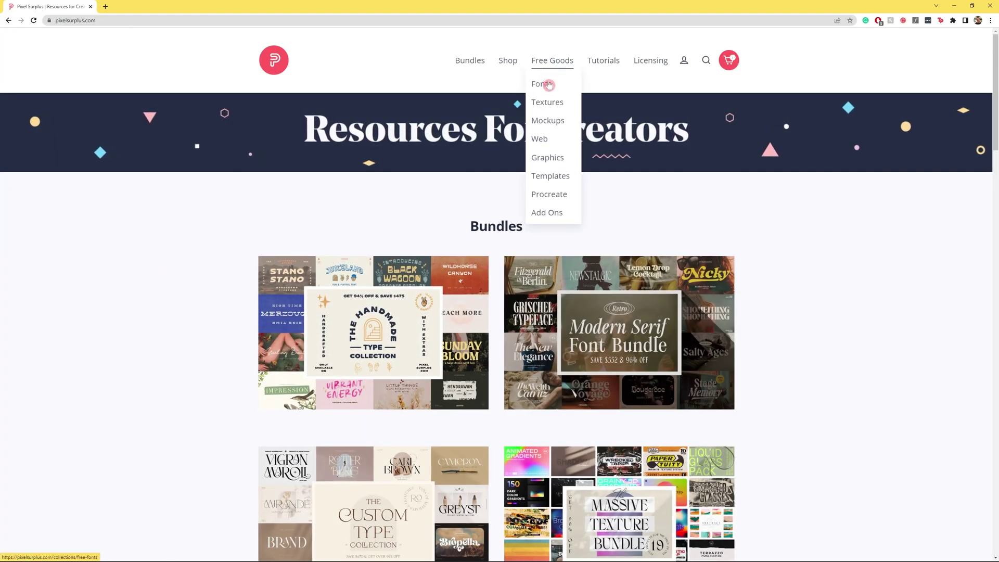
pyautogui.click(550, 88)
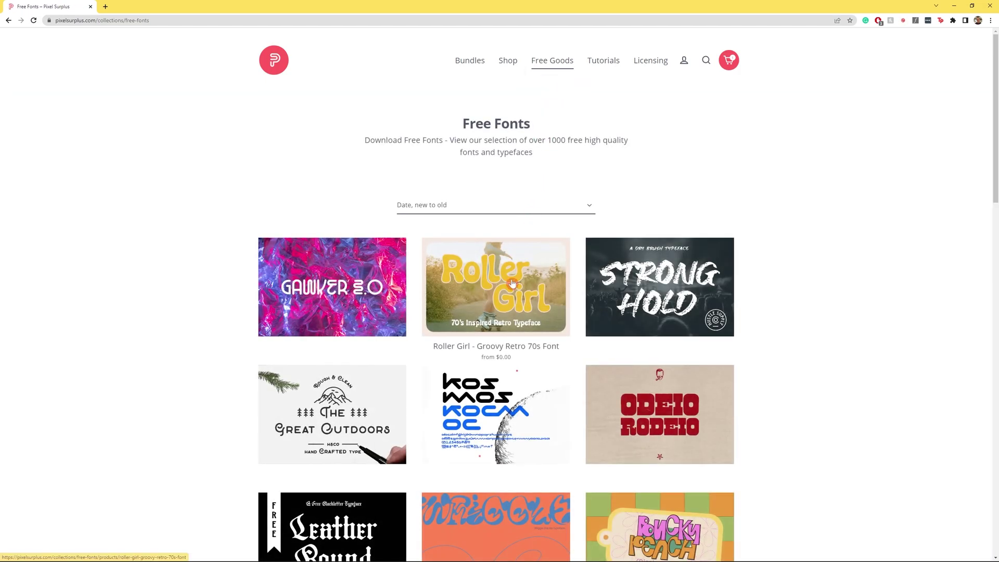
# View the site's free Textures collection and its free Mockups collection.
pyautogui.moveTo(993, 156)
pyautogui.mouseDown()
pyautogui.moveTo(986, 274)
pyautogui.moveTo(984, 141)
pyautogui.mouseUp()
pyautogui.moveTo(561, 61)
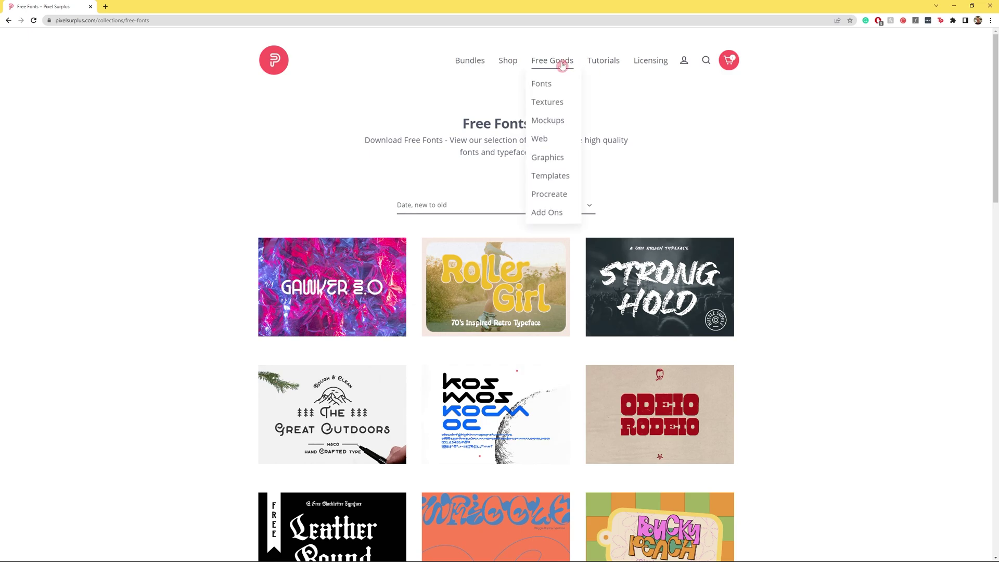
pyautogui.click(546, 103)
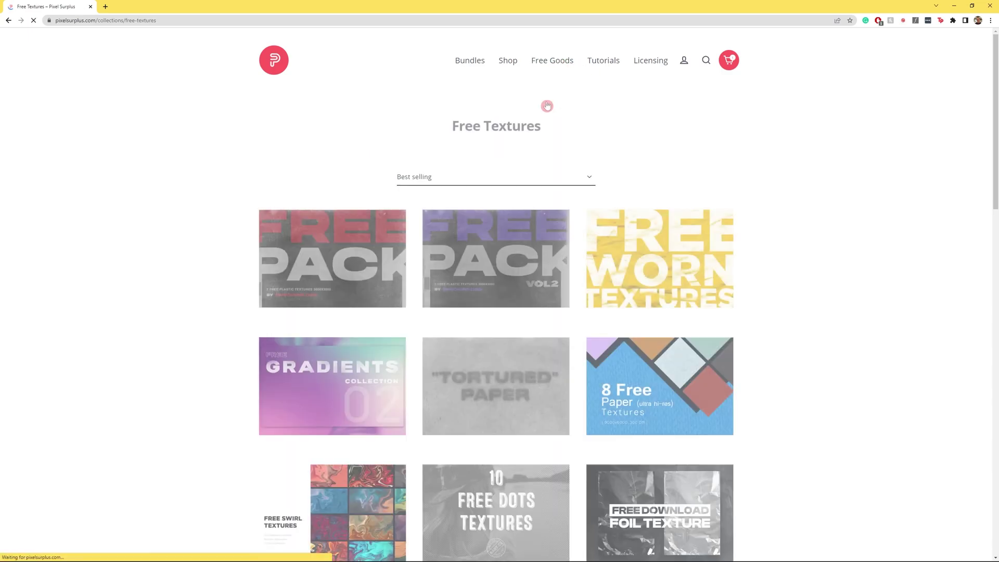
pyautogui.moveTo(568, 73)
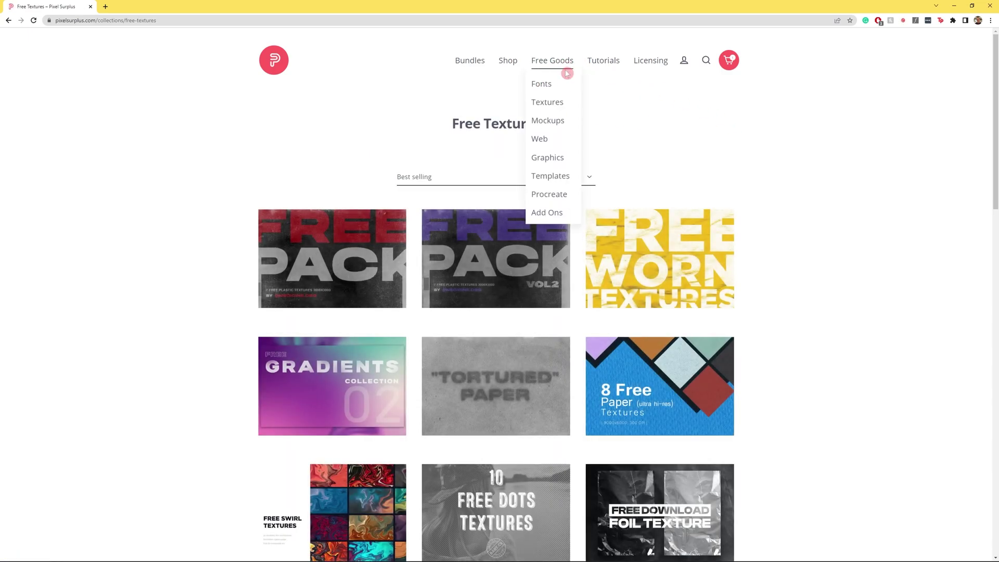
pyautogui.click(560, 124)
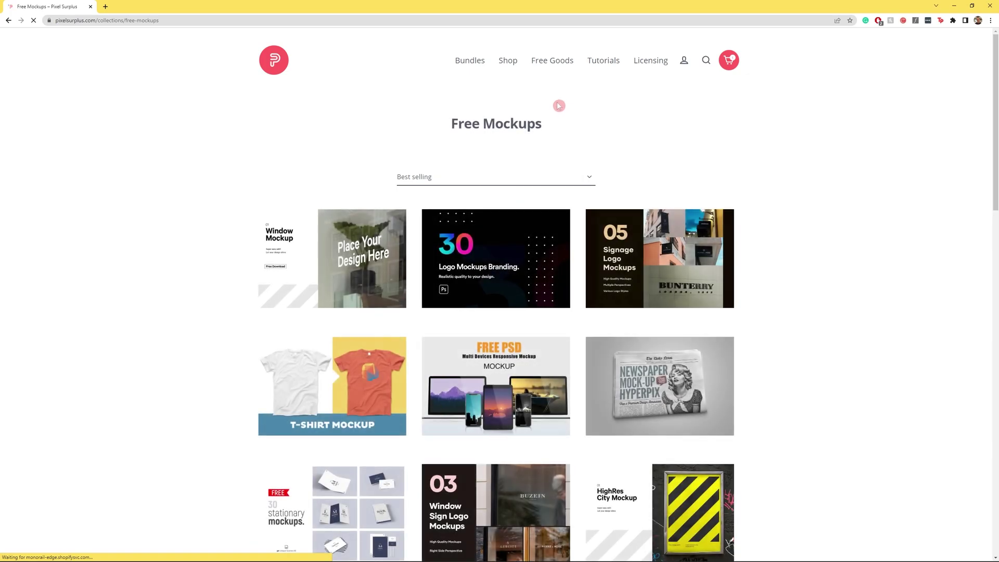
# Look through the free goods in the Graphics, Templates and Add Ons categories.
pyautogui.moveTo(557, 68)
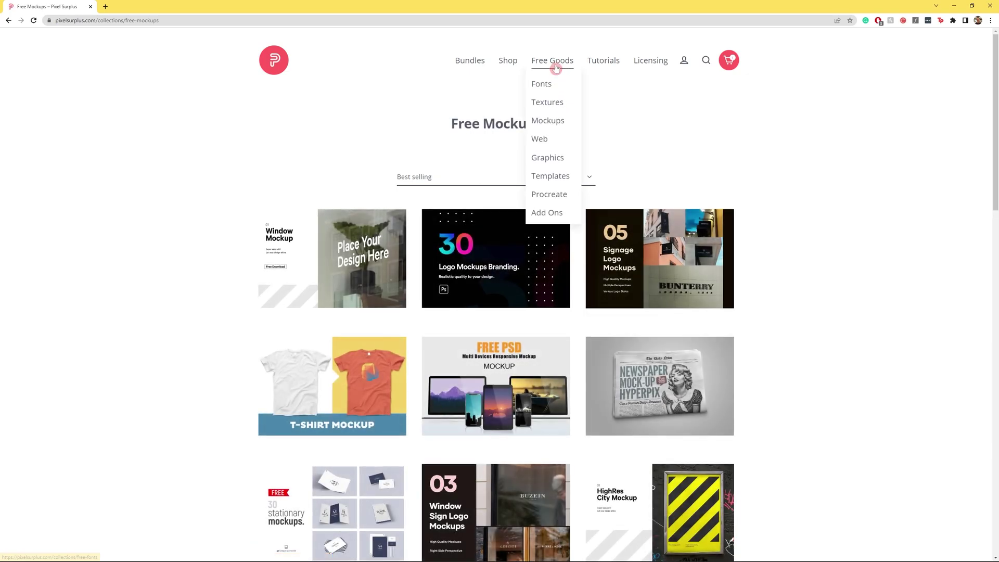
pyautogui.click(550, 158)
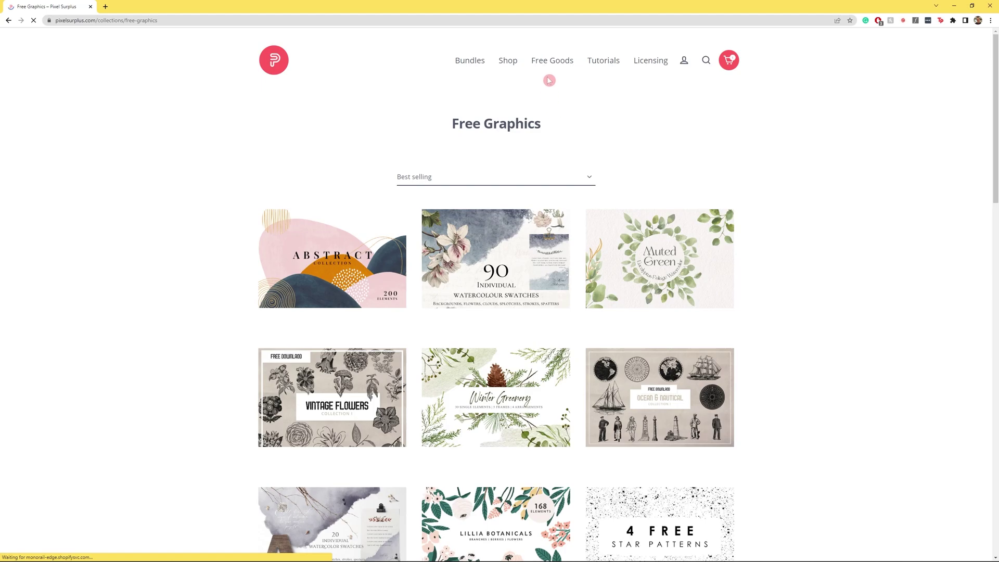
pyautogui.moveTo(548, 78)
pyautogui.click(553, 176)
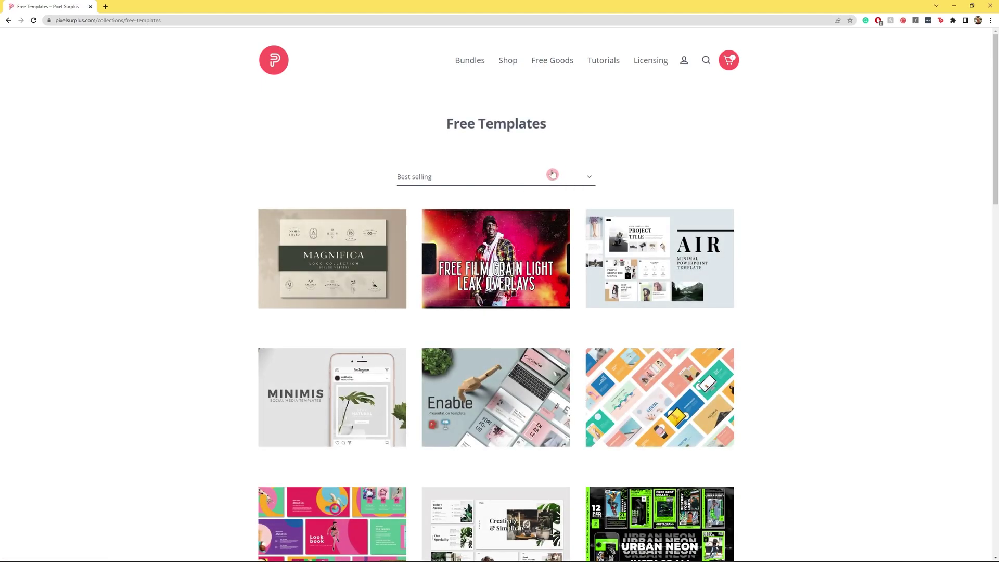
pyautogui.moveTo(551, 62)
pyautogui.click(550, 212)
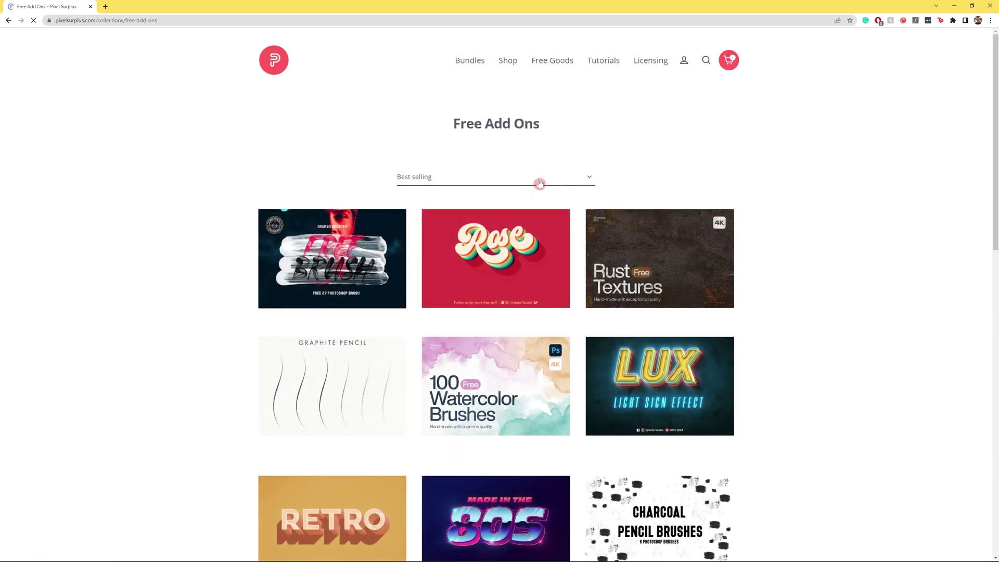
# Open The Handmade Type Collection from the Bundles page and view its font preview images one after another.
pyautogui.click(474, 65)
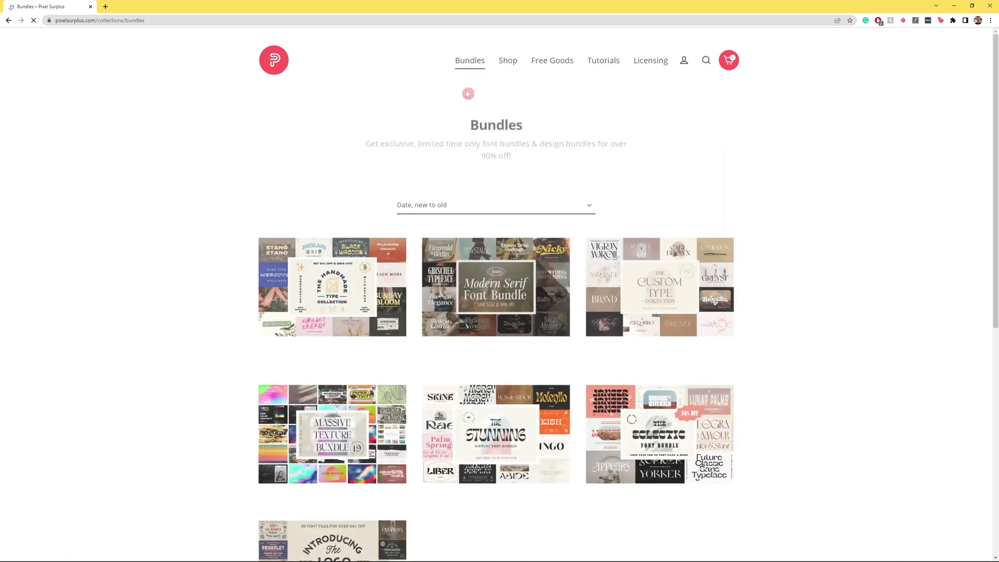
pyautogui.click(352, 284)
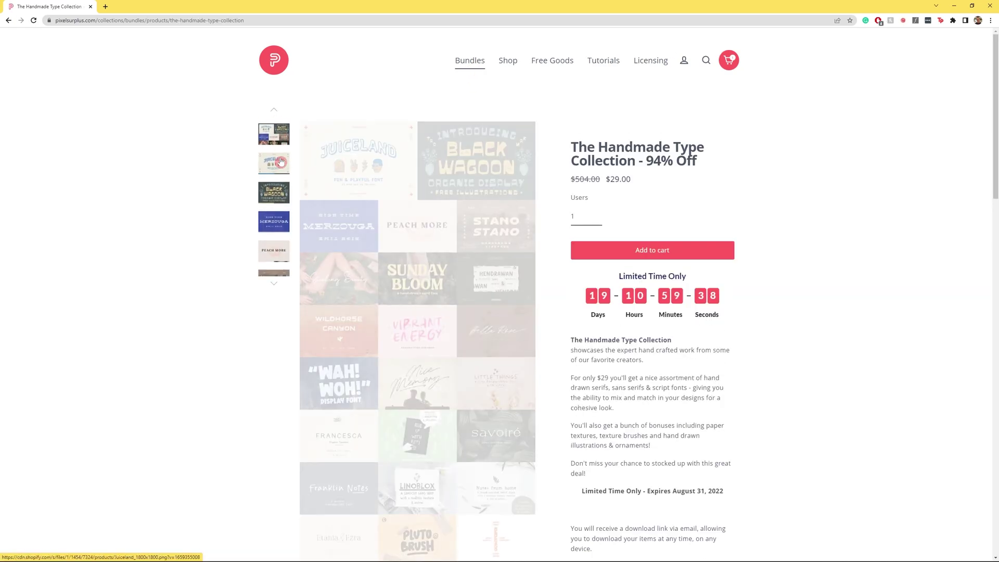
pyautogui.click(281, 161)
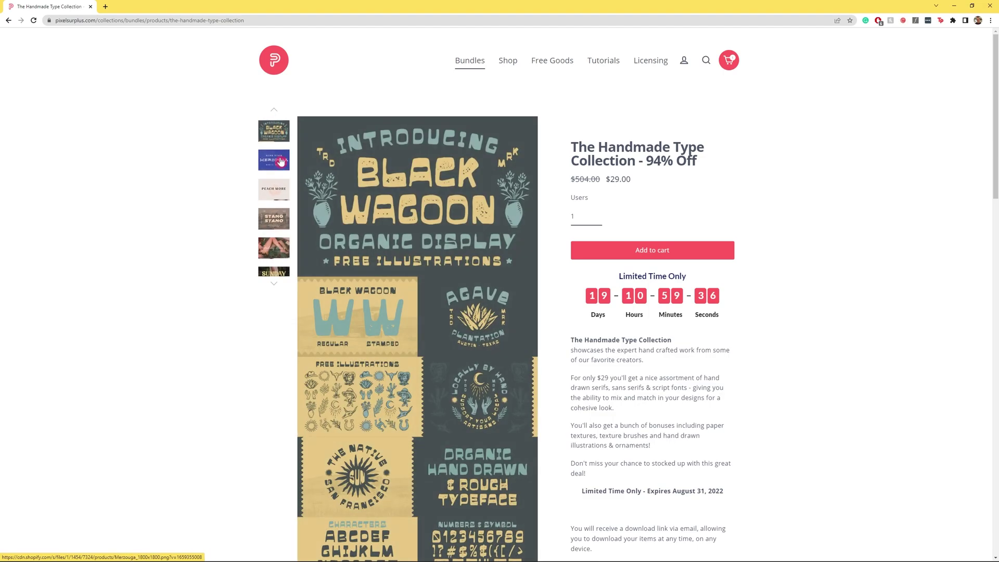
pyautogui.click(281, 162)
pyautogui.click(281, 162)
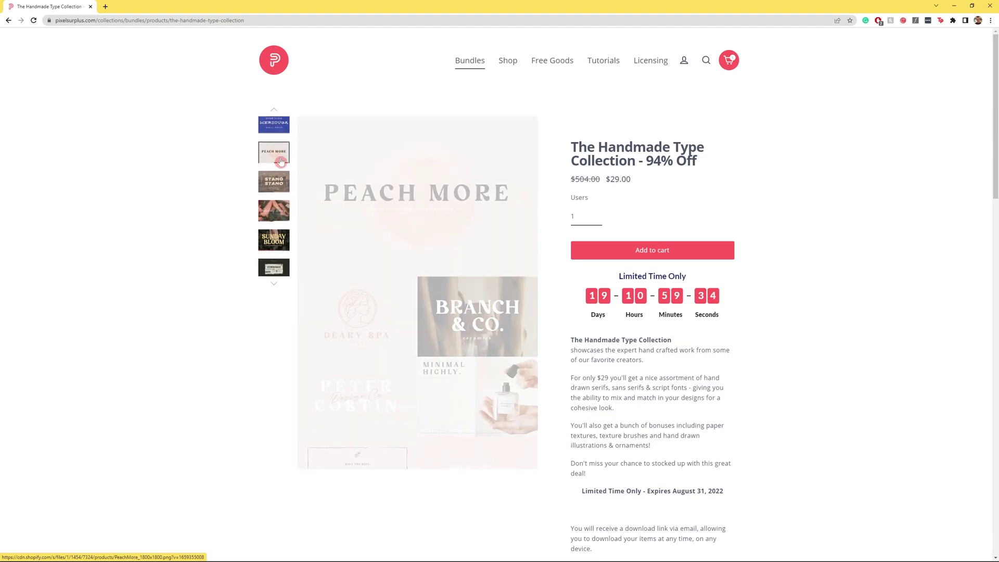
pyautogui.click(281, 162)
pyautogui.click(281, 162)
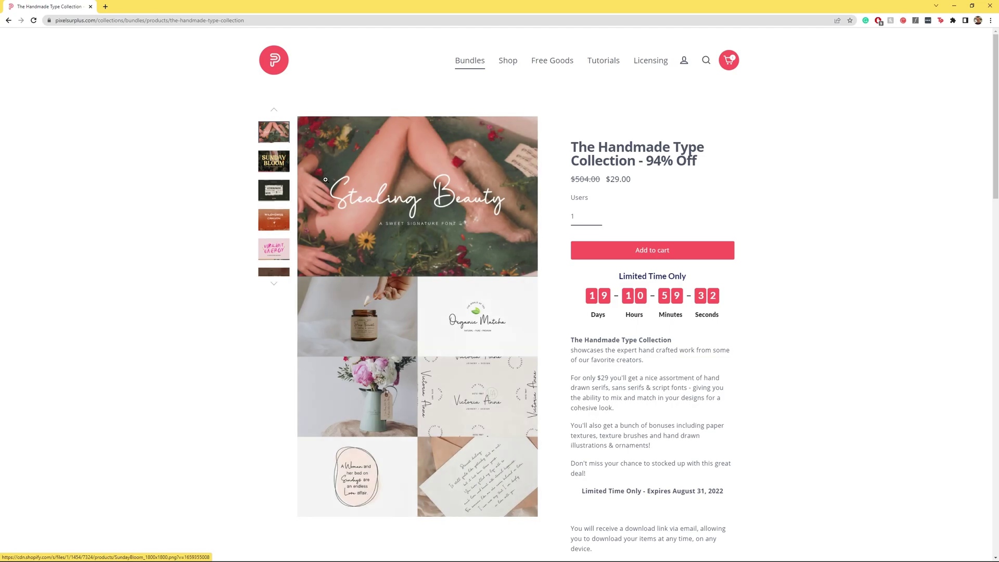
pyautogui.click(623, 252)
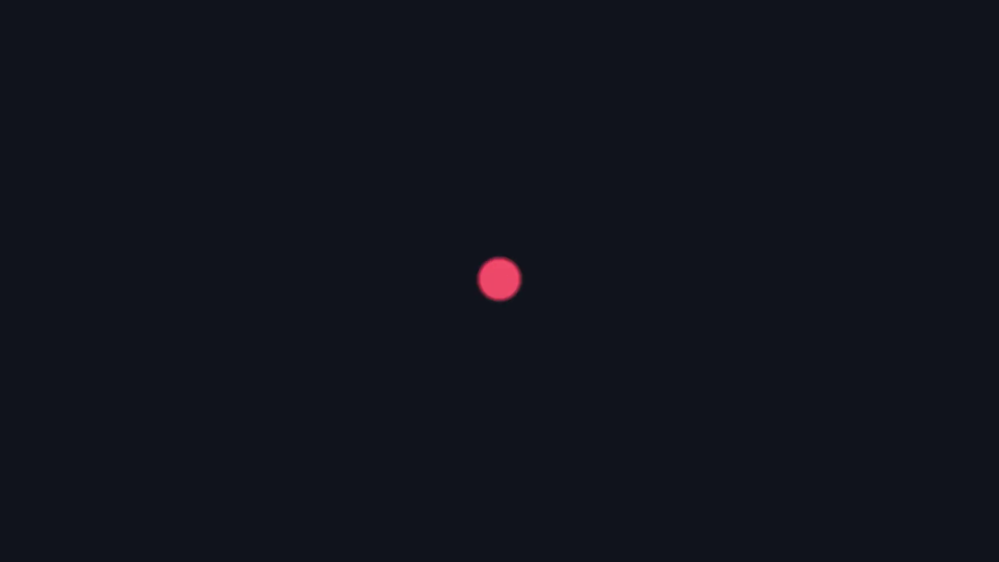